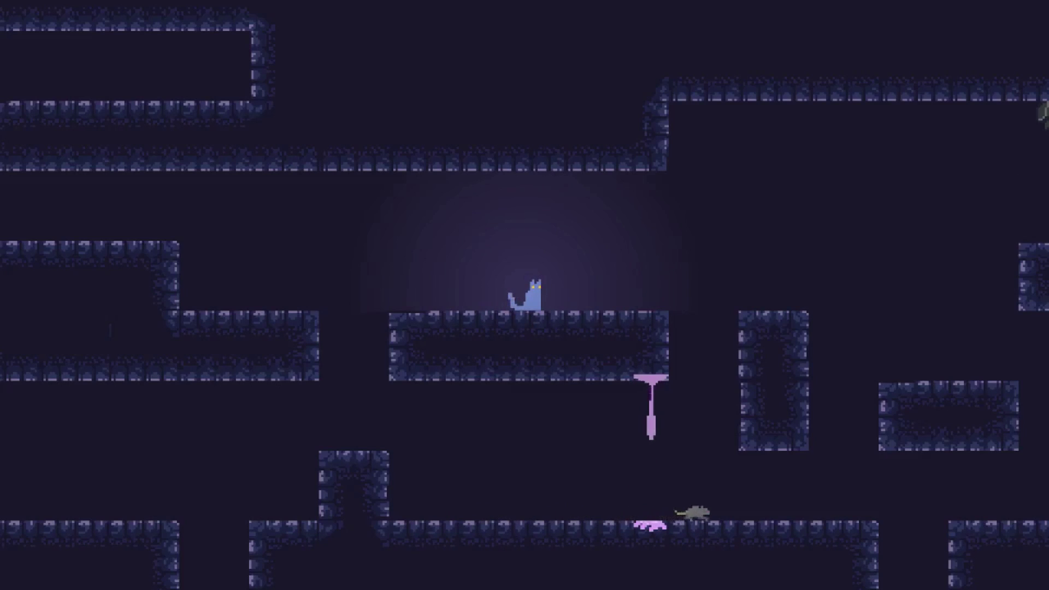
Walk and jump the cat across the lit platforms and pounce on the first rat.
key(Right)
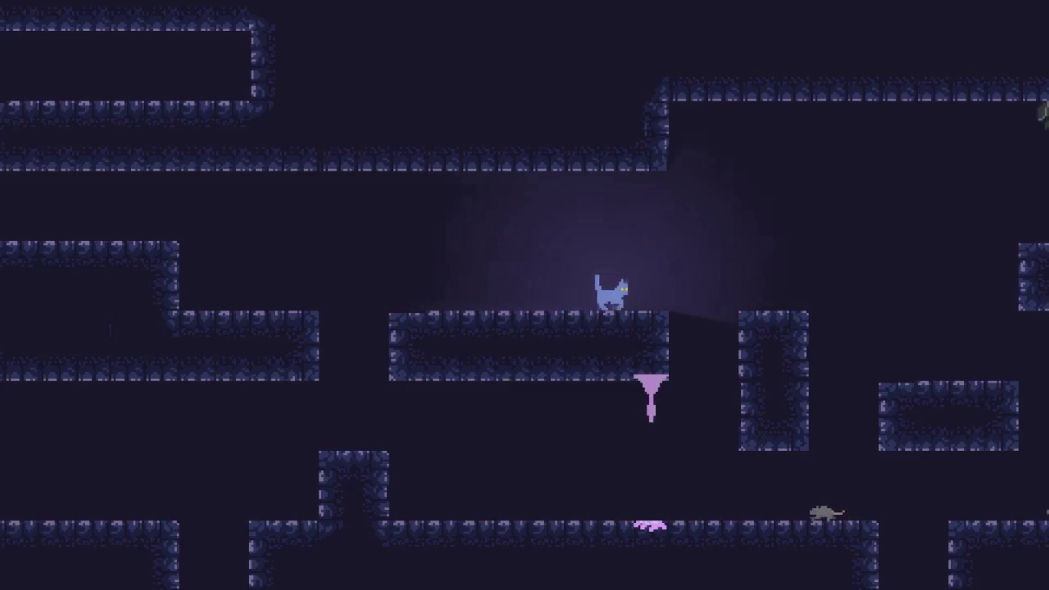
key(Right)
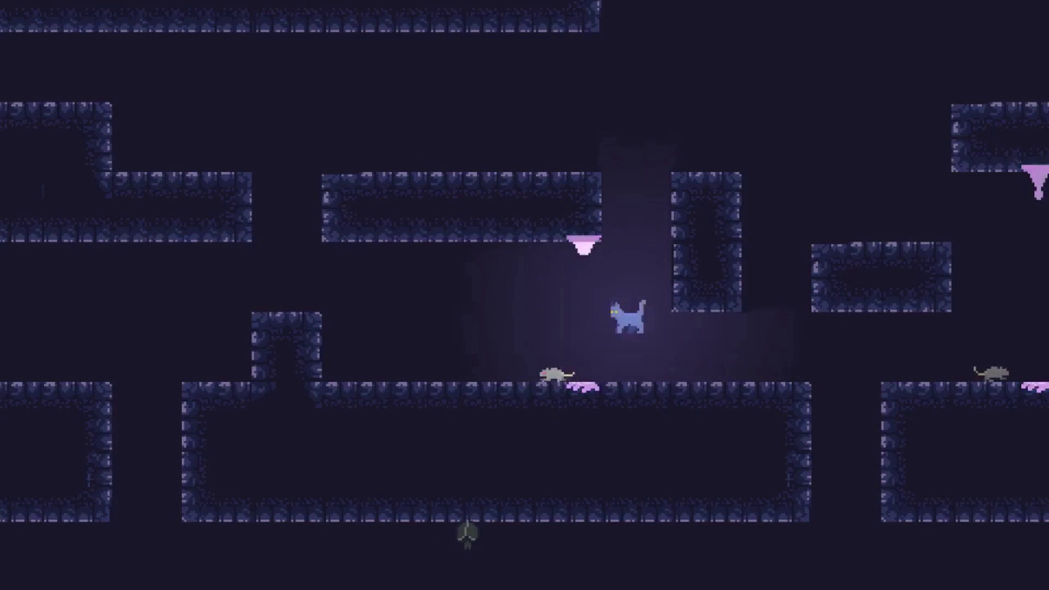
key(Left)
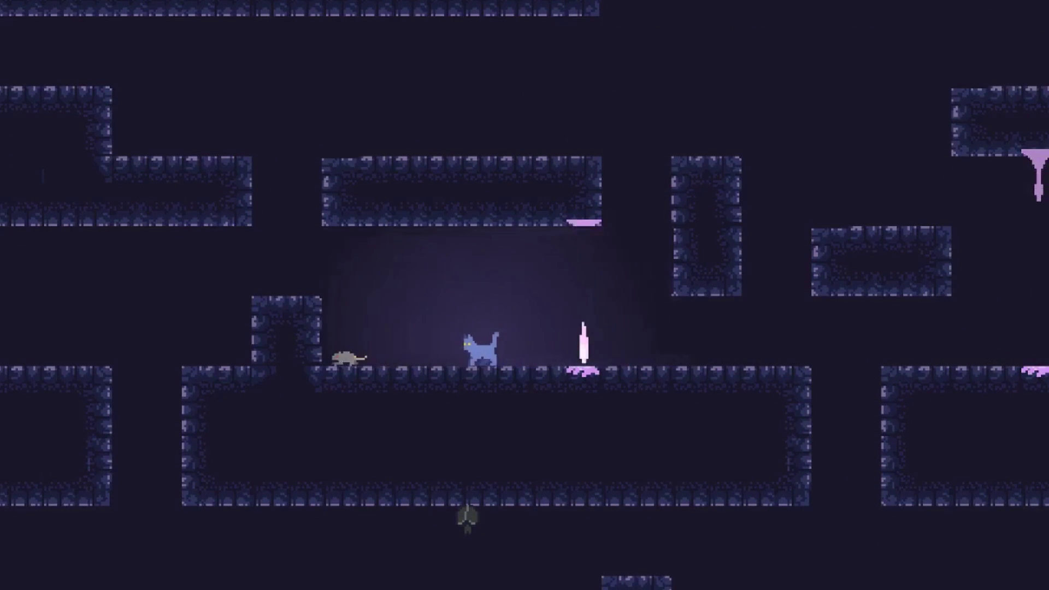
key(Up)
key(Right)
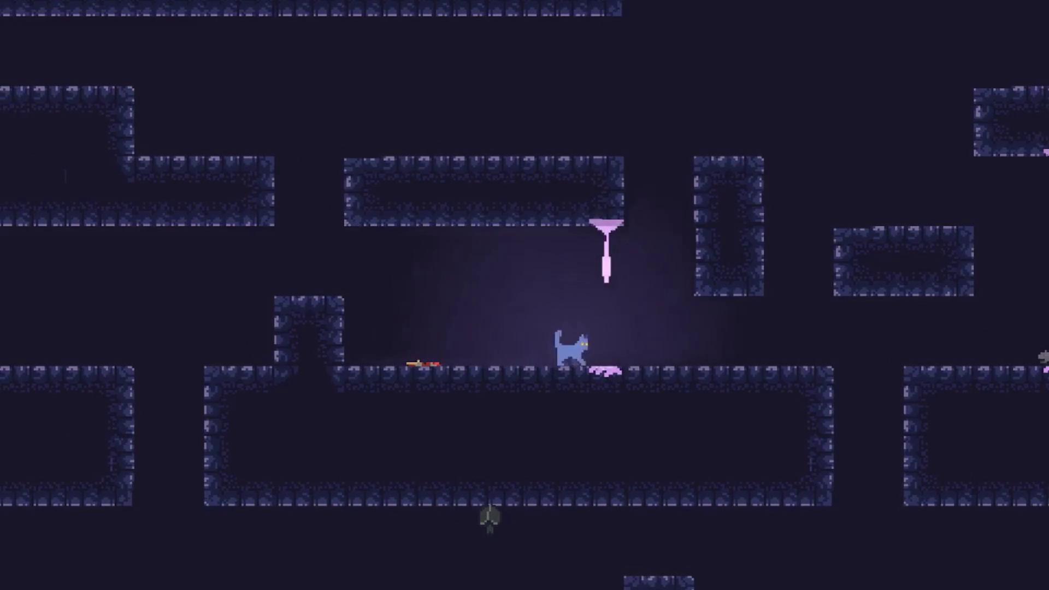
key(Right)
key(Up)
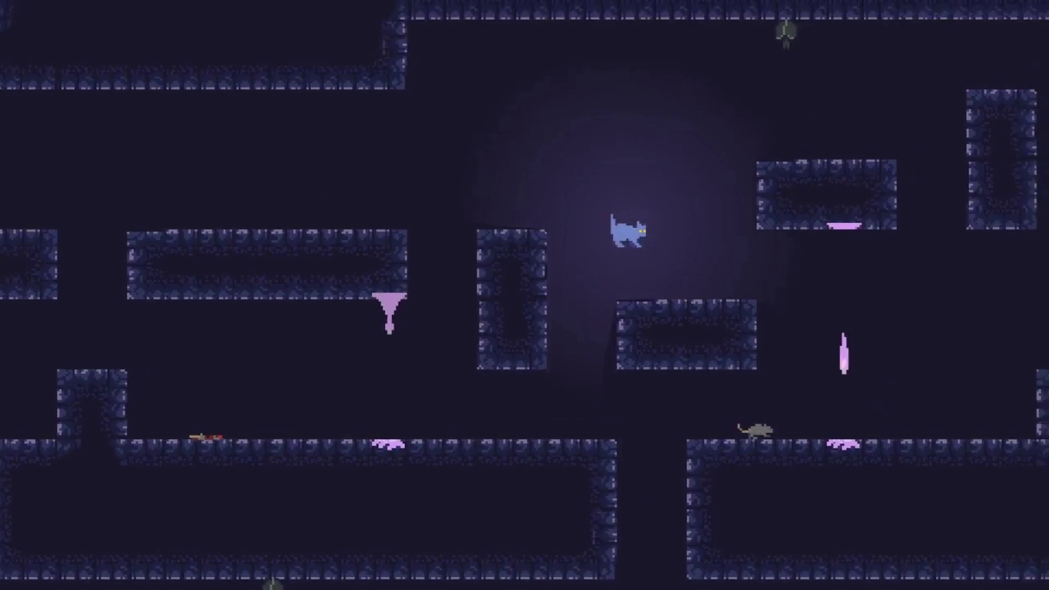
key(Right)
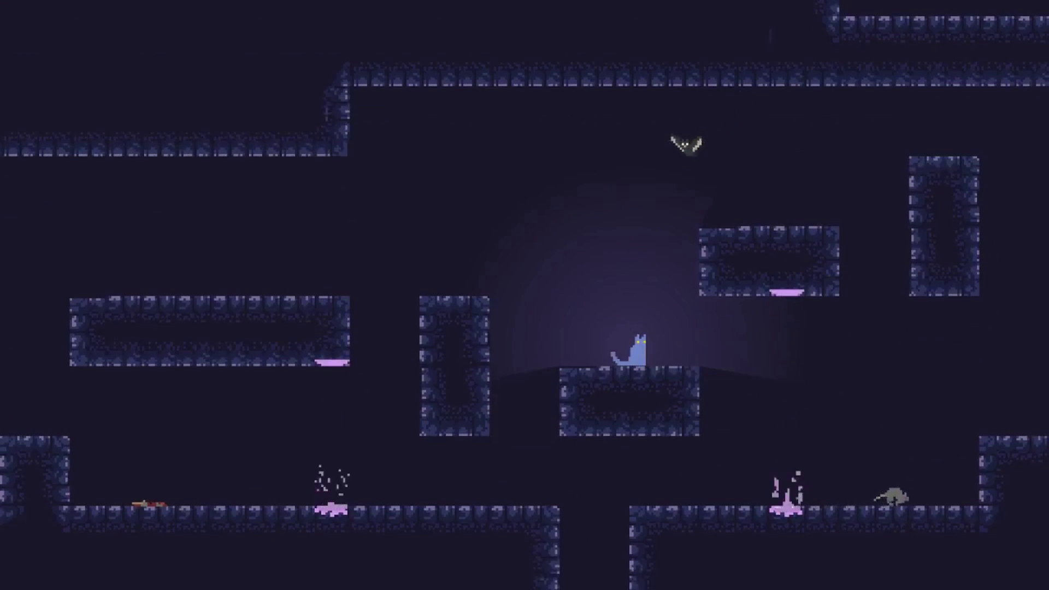
key(Up)
key(Left)
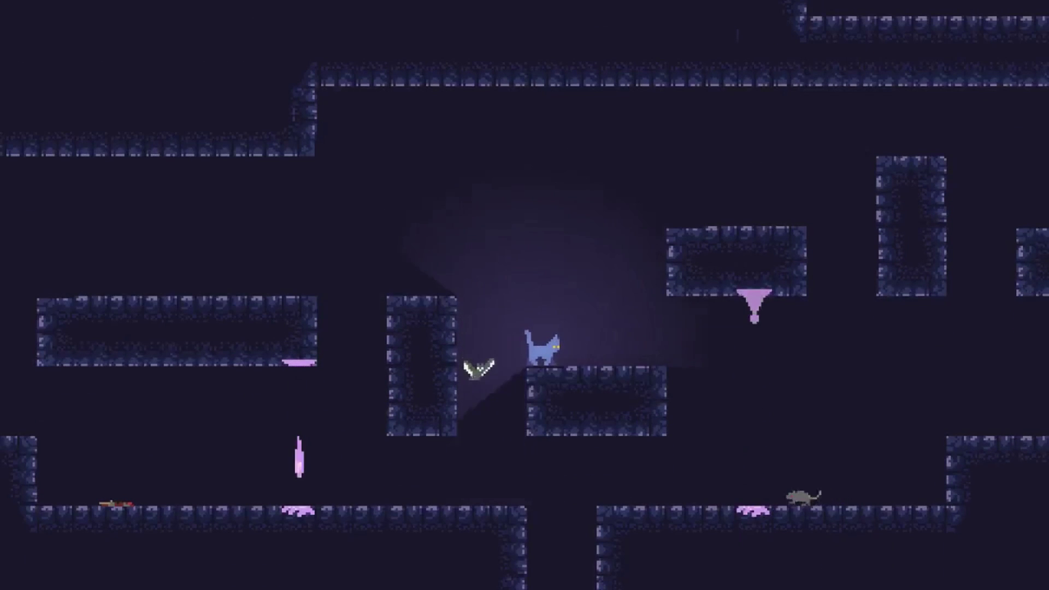
Drop the cat to the floor, pounce on two more rats, then leave the demo for the editor.
key(Right)
key(Up)
key(Left)
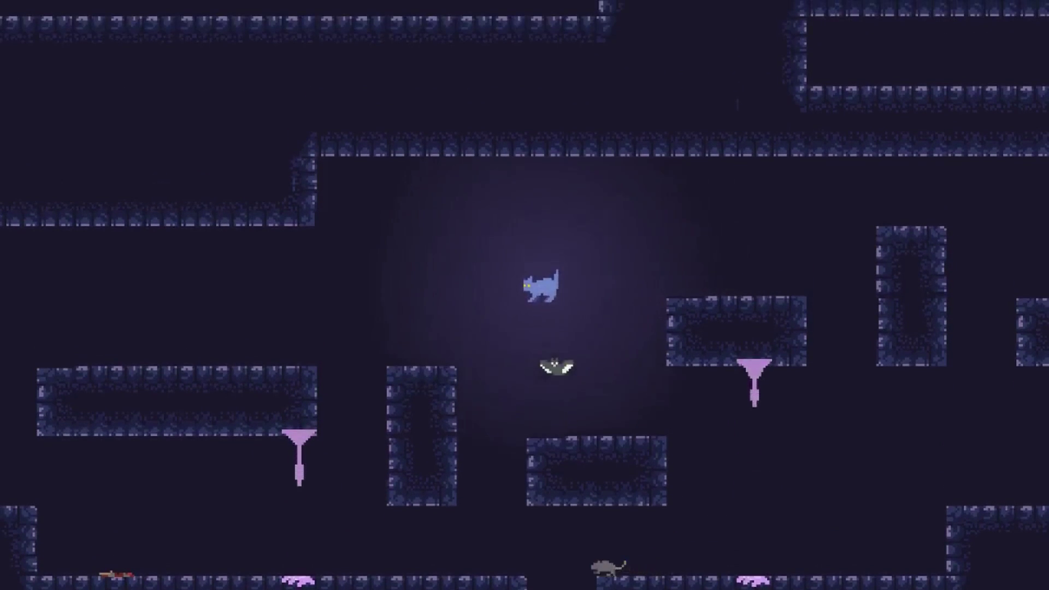
key(Right)
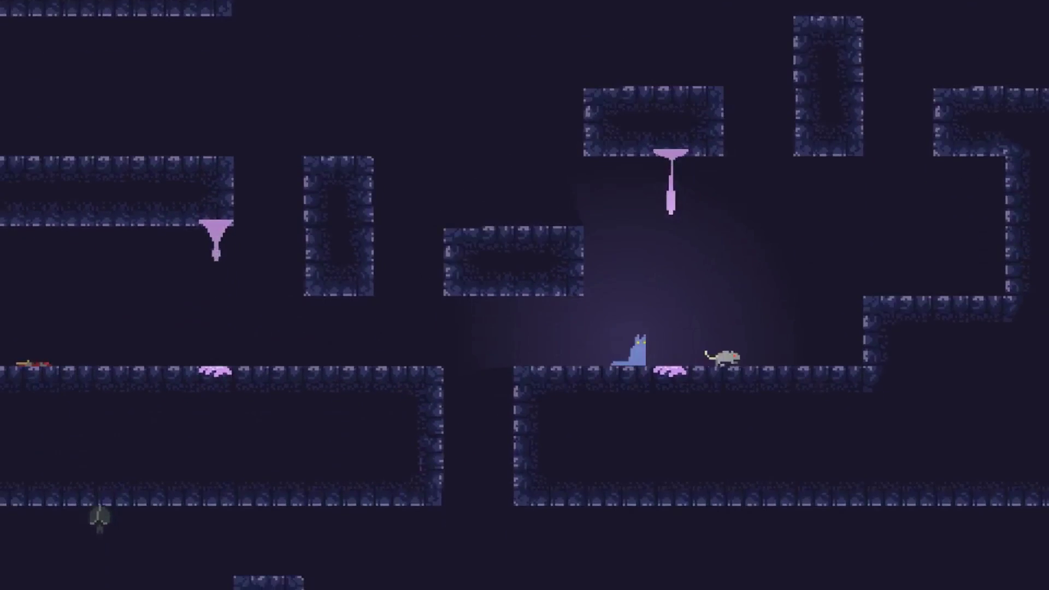
key(Right)
key(Right)
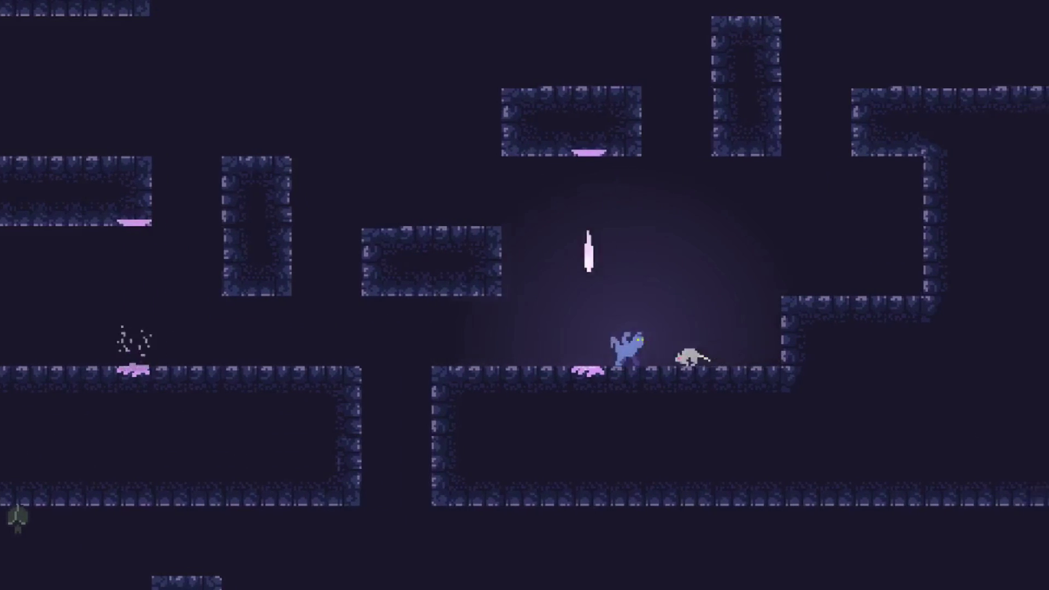
key(Right)
key(Left)
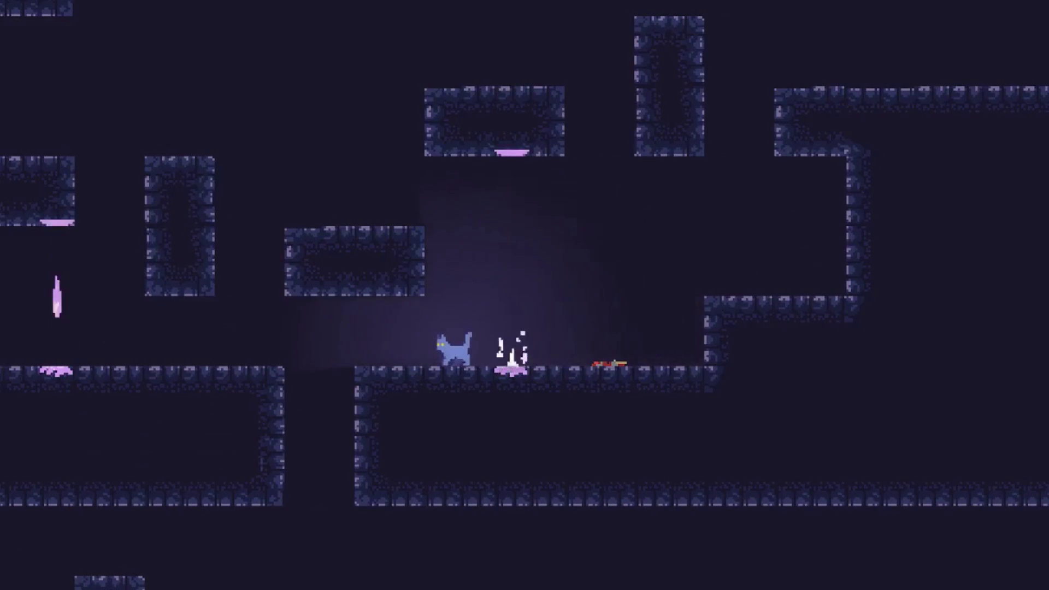
key(Left)
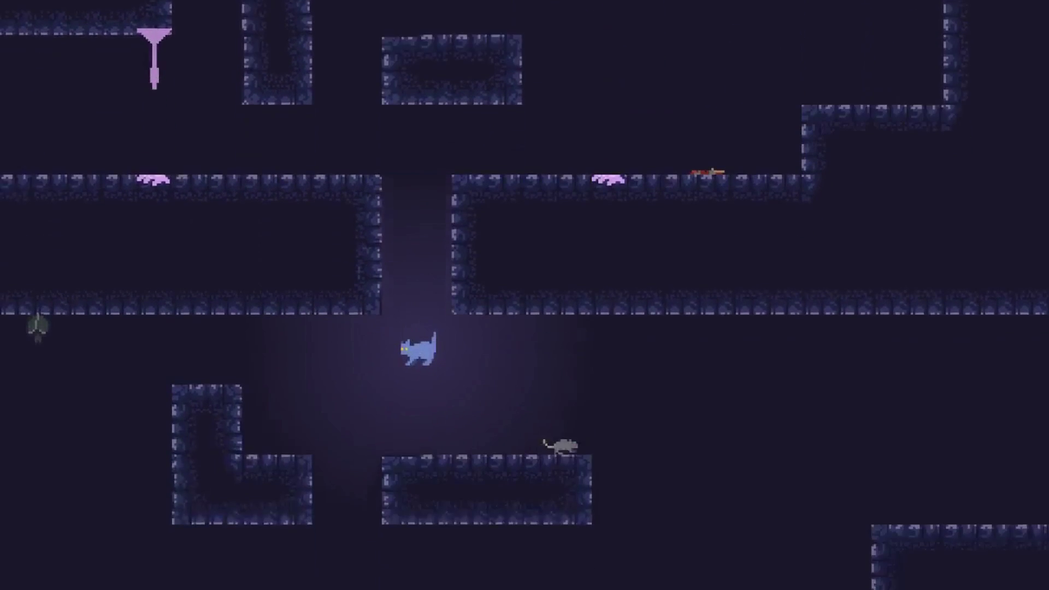
key(Up)
key(Right)
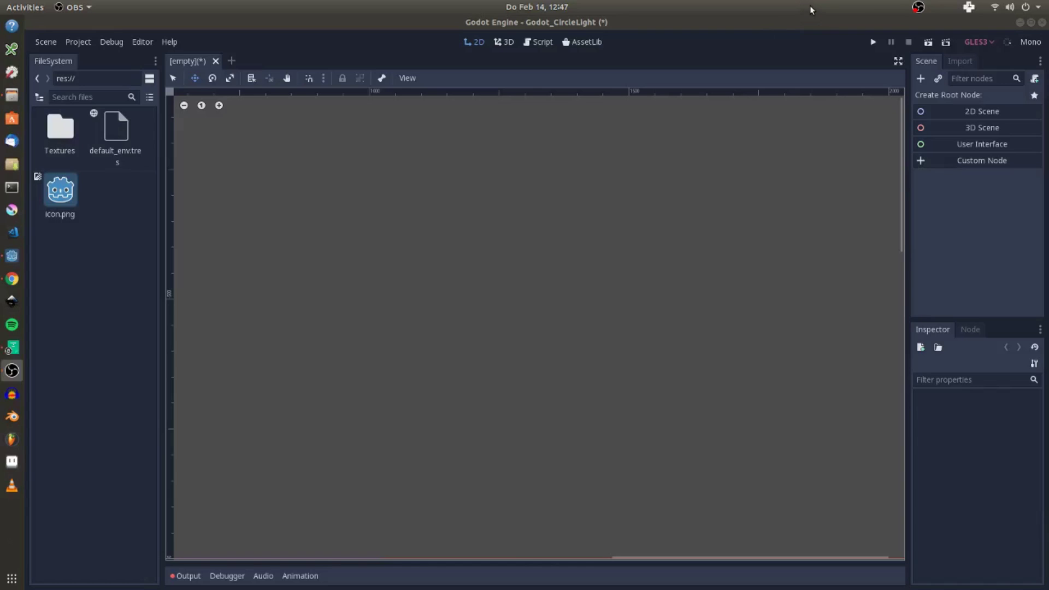
Create a 2D scene root and begin renaming its Node2D to World.
click(963, 114)
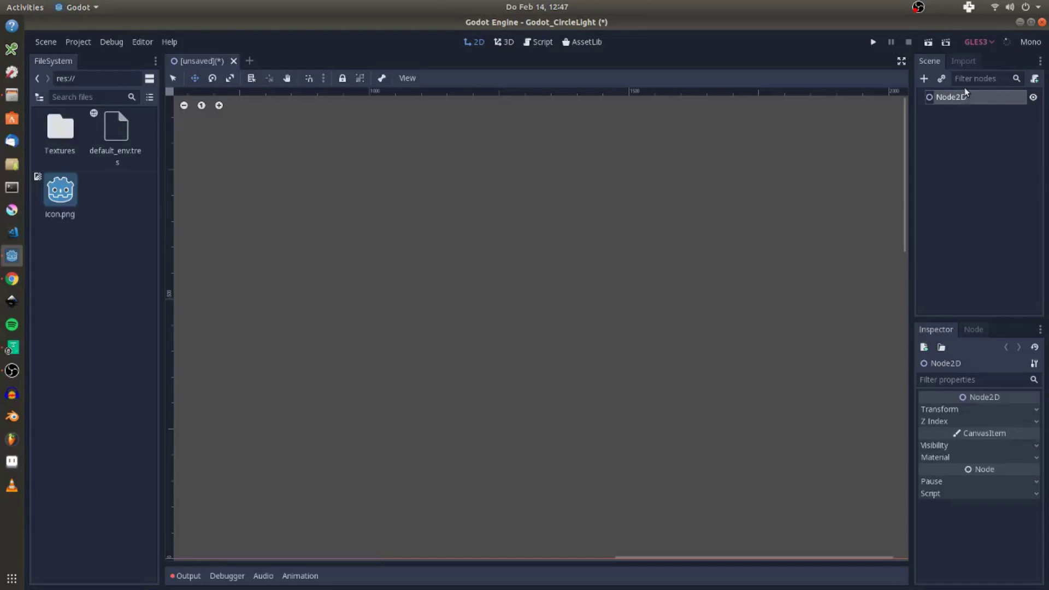
click(965, 97)
click(966, 97)
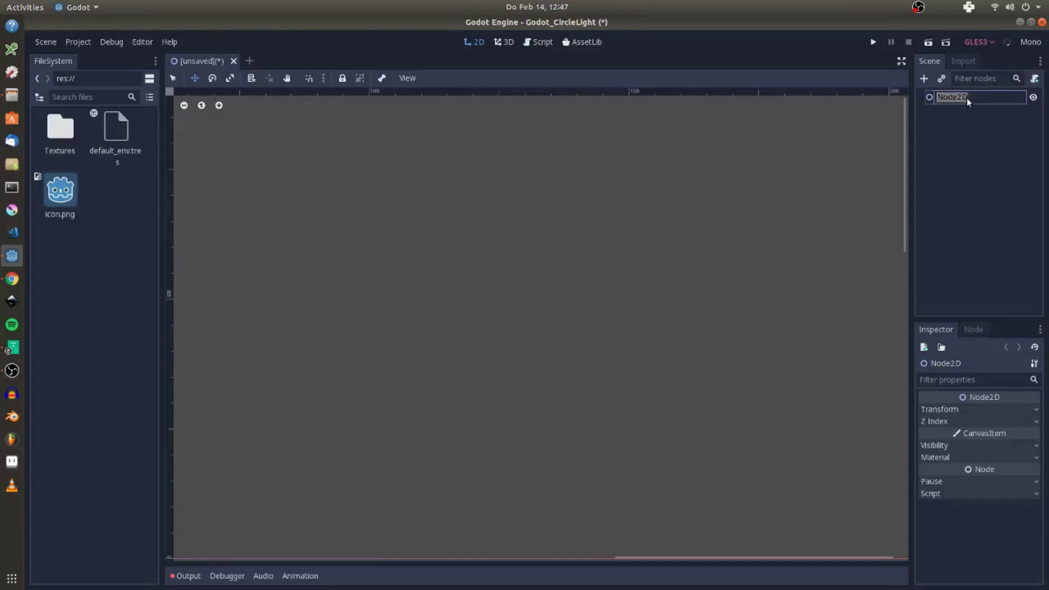
text(W)
text(orld)
Confirm the World name and drop SkyLine.png from Textures into the scene as a sprite.
key(Return)
double_click(60, 127)
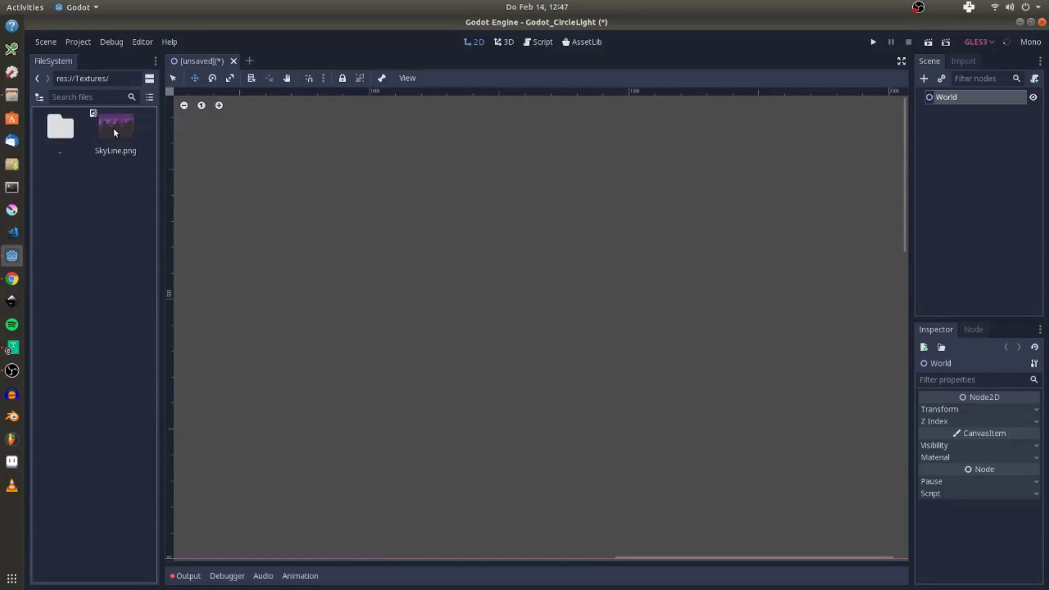
click(115, 134)
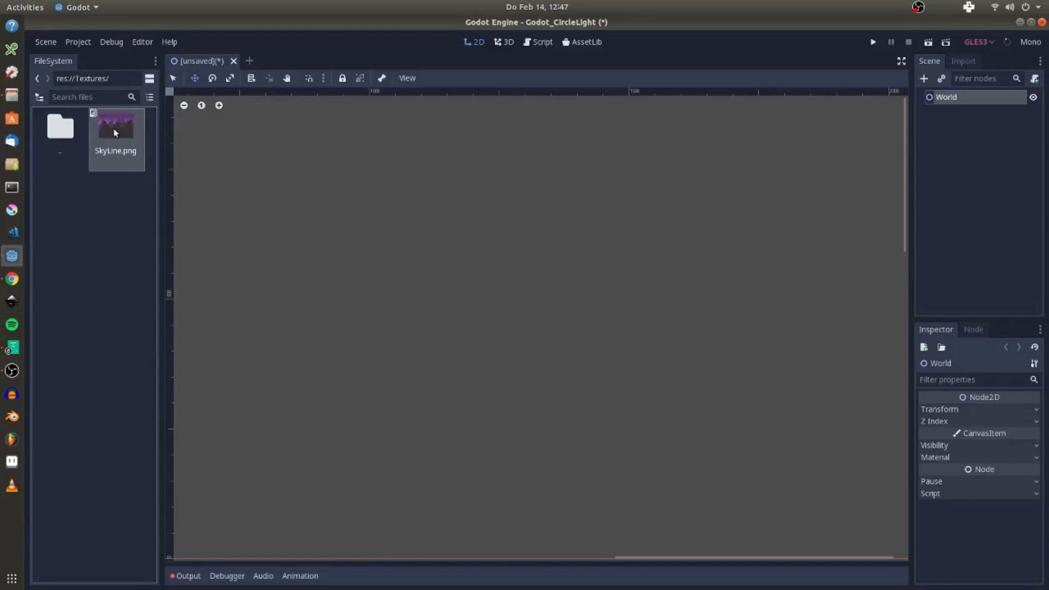
drag(115, 133, 381, 293)
scroll(382, 292, down, 2)
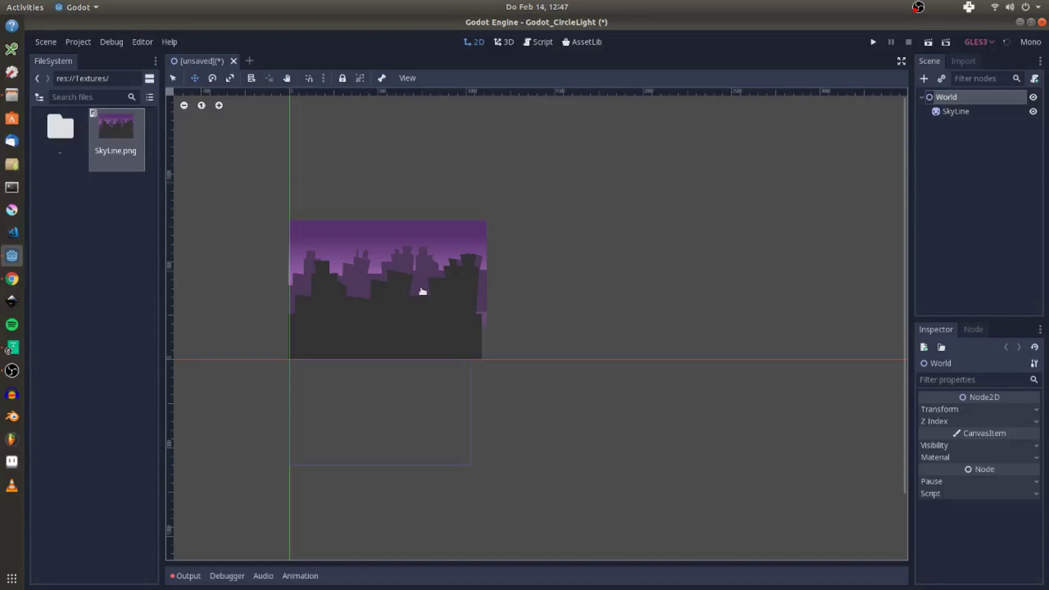
Duplicate the SkyLine sprite and move SkyLine2 to the right of the first.
click(984, 114)
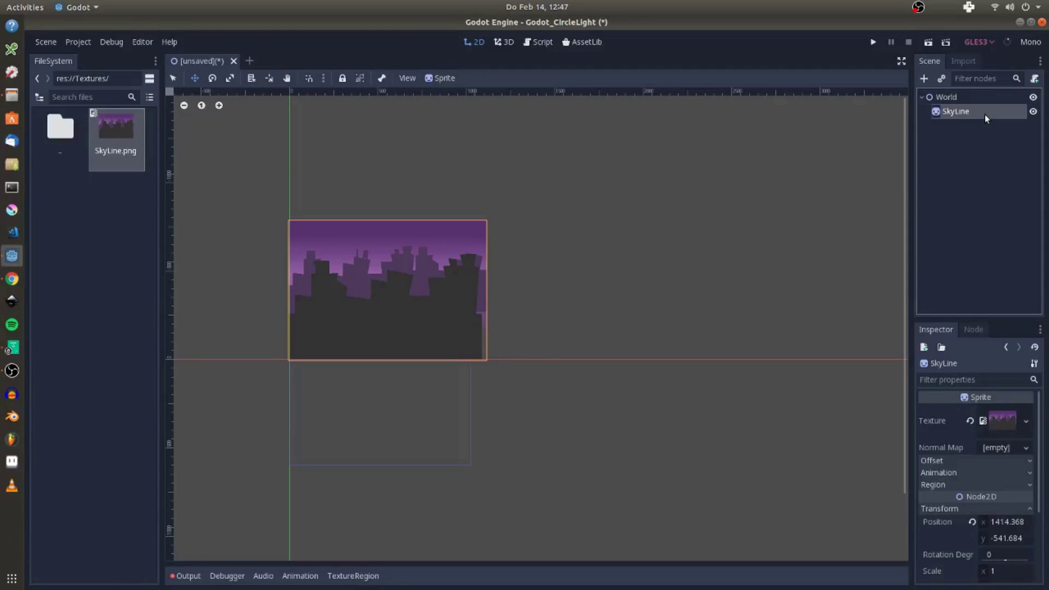
key(ctrl+d)
scroll(455, 292, up, 1)
drag(348, 264, 591, 264)
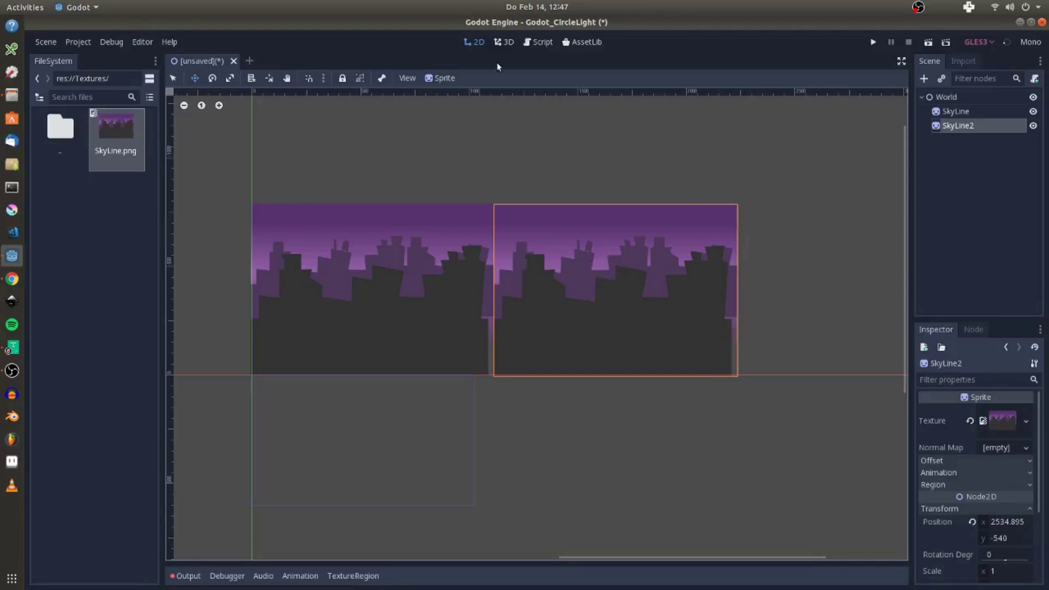
Save the scene as Scene_1.tscn inside a new Scene folder.
click(45, 41)
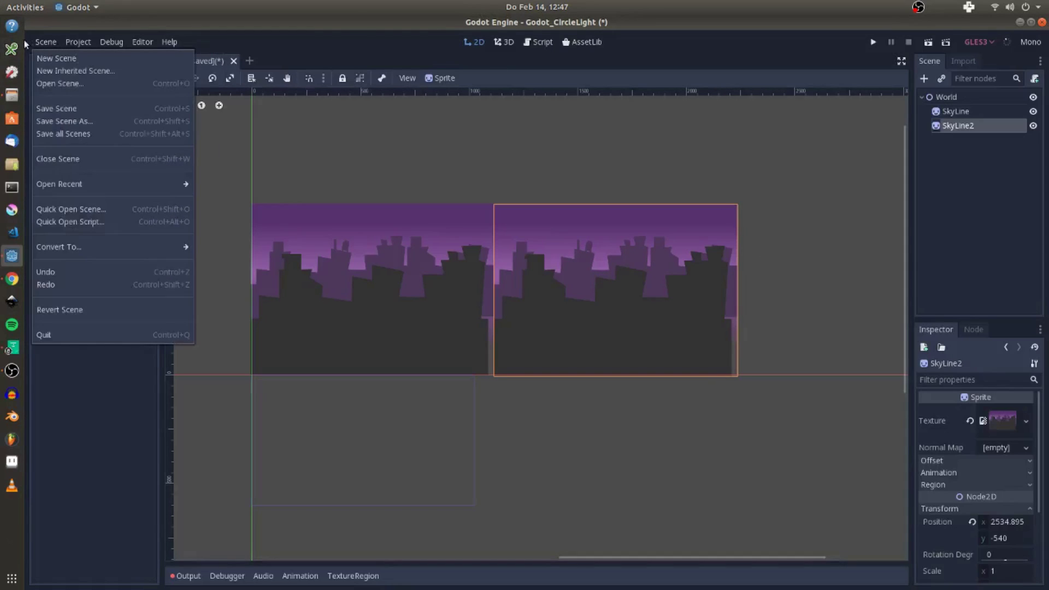
click(51, 108)
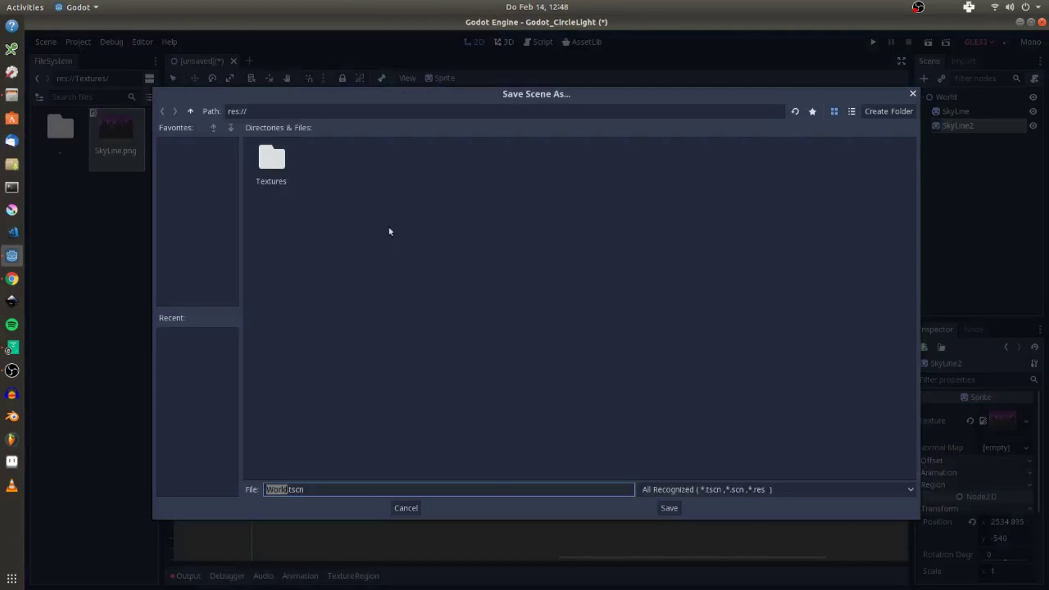
text(Scene)
key(Return)
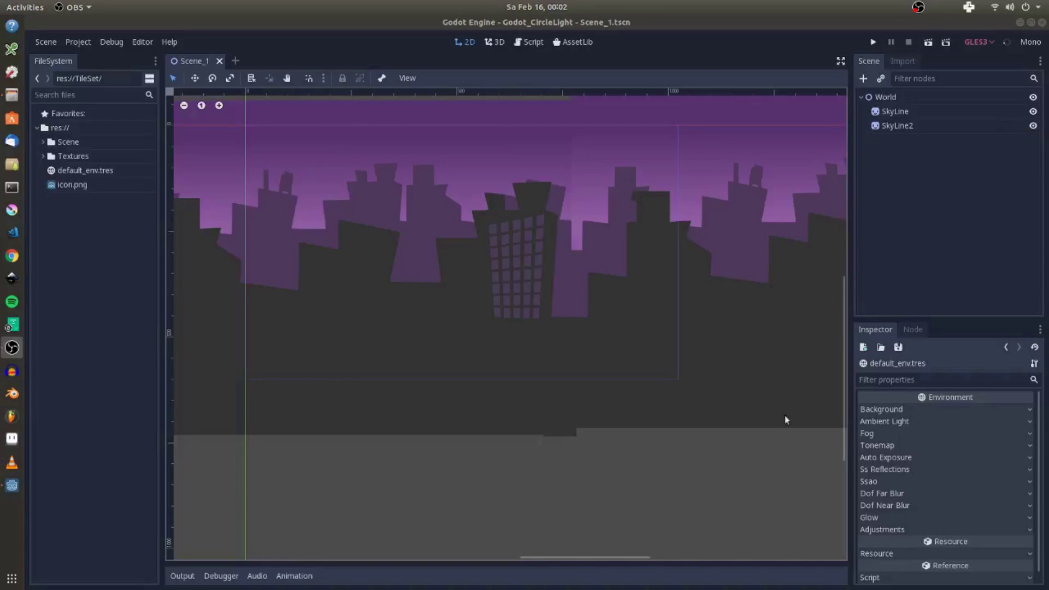
Add a TileMap child node under World and expand its Tile Set choices in the Inspector.
click(908, 97)
right_click(907, 96)
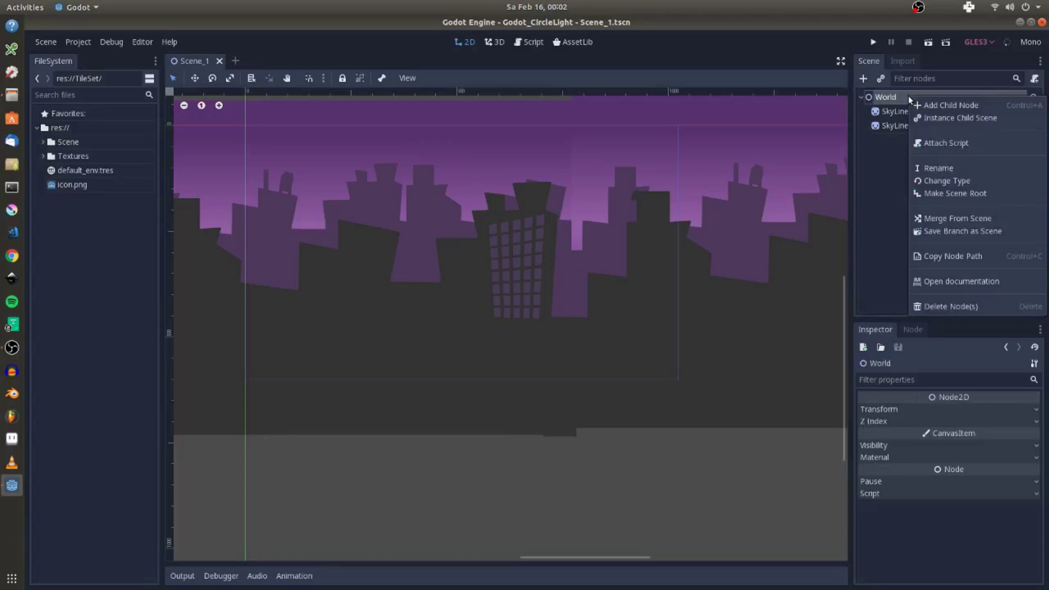
click(922, 108)
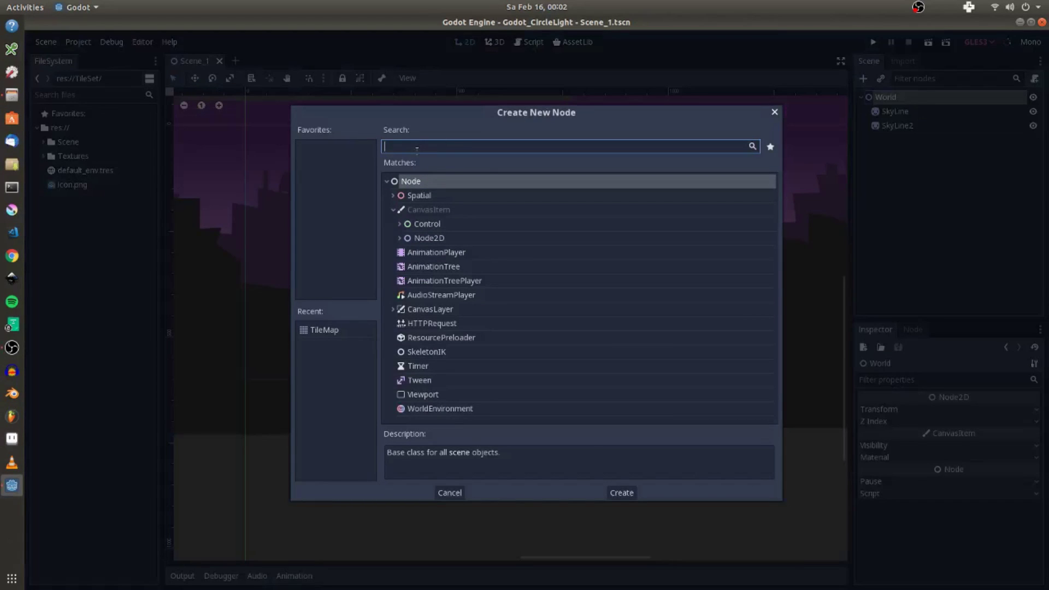
text(Tilem)
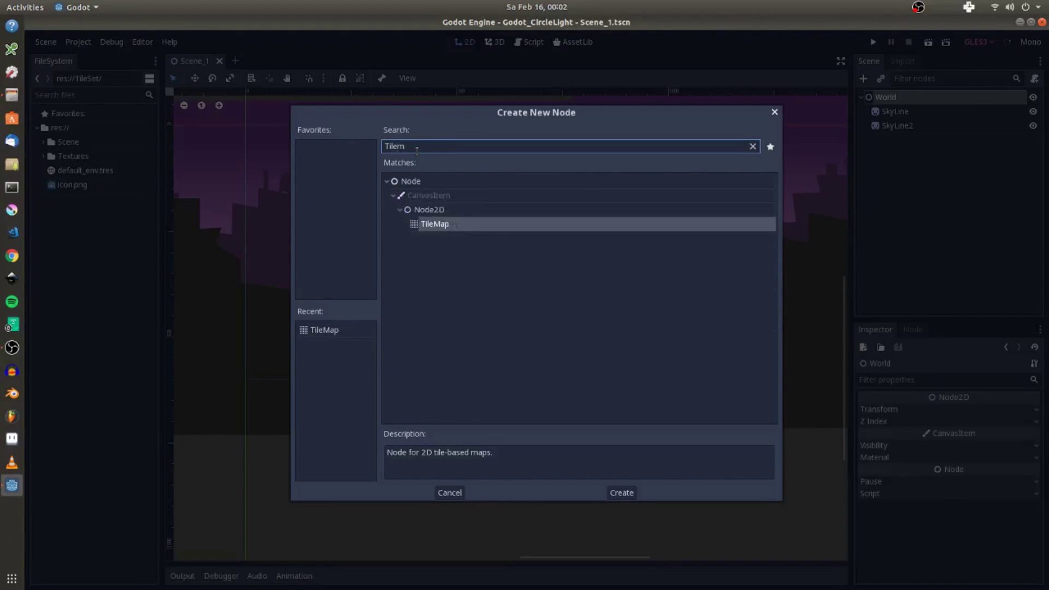
double_click(468, 224)
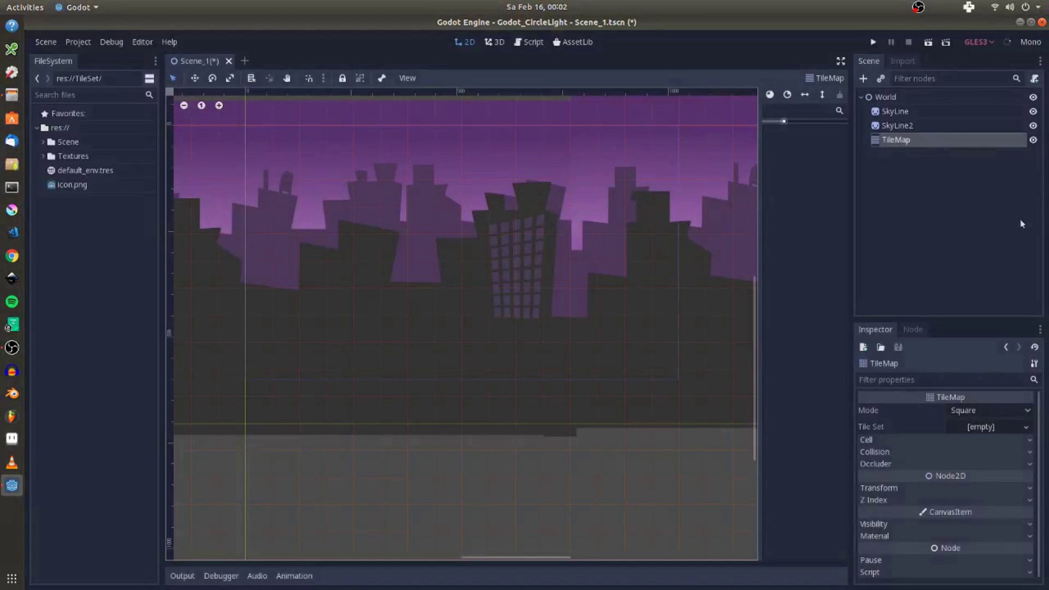
click(1004, 427)
Assign a new empty TileSet to the TileMap and maximize the tile set editor panel.
click(993, 442)
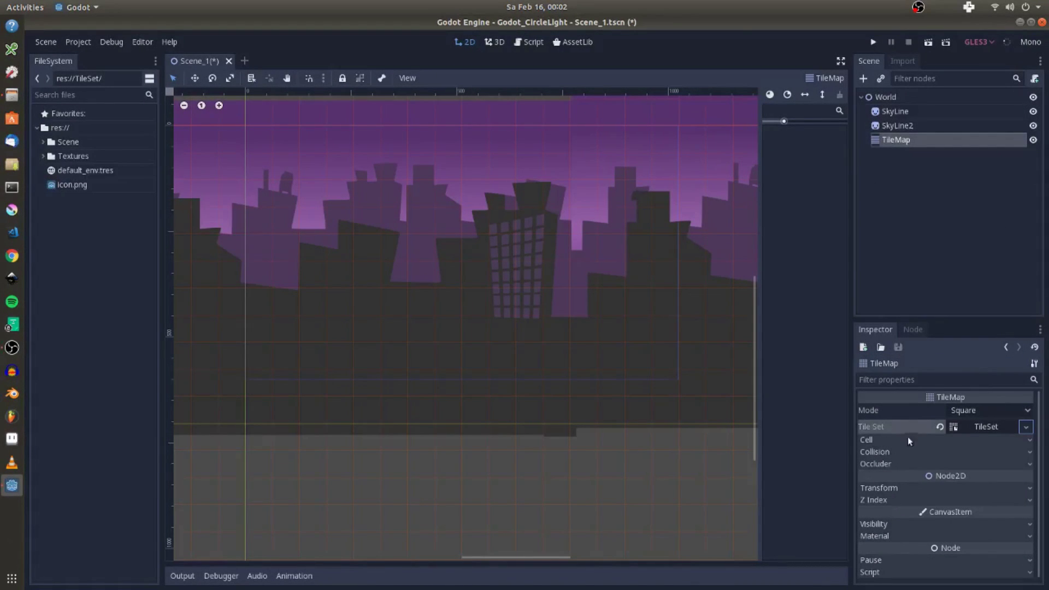
click(1026, 427)
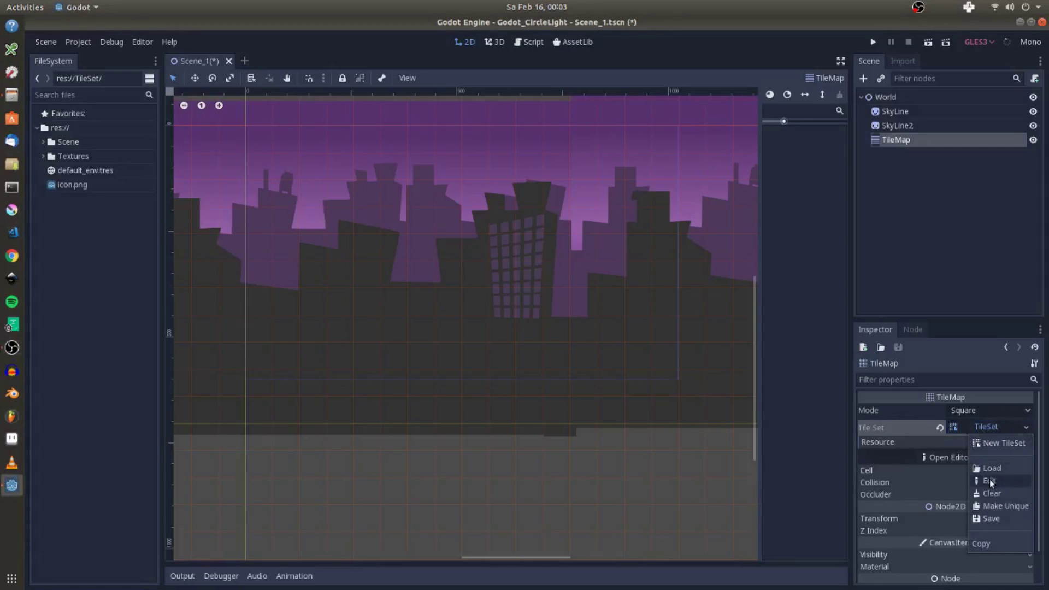
click(989, 480)
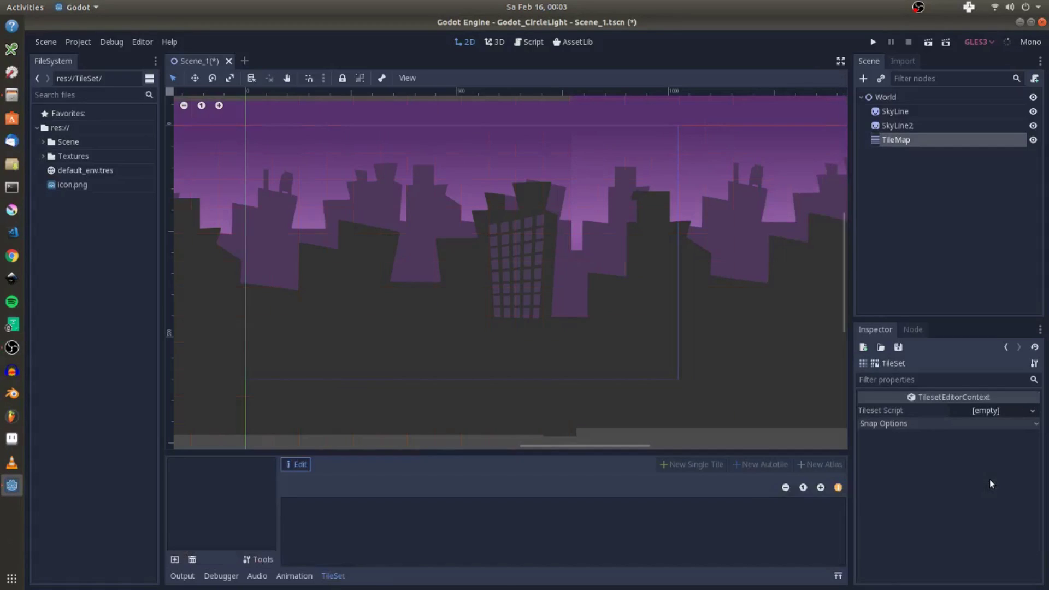
click(838, 577)
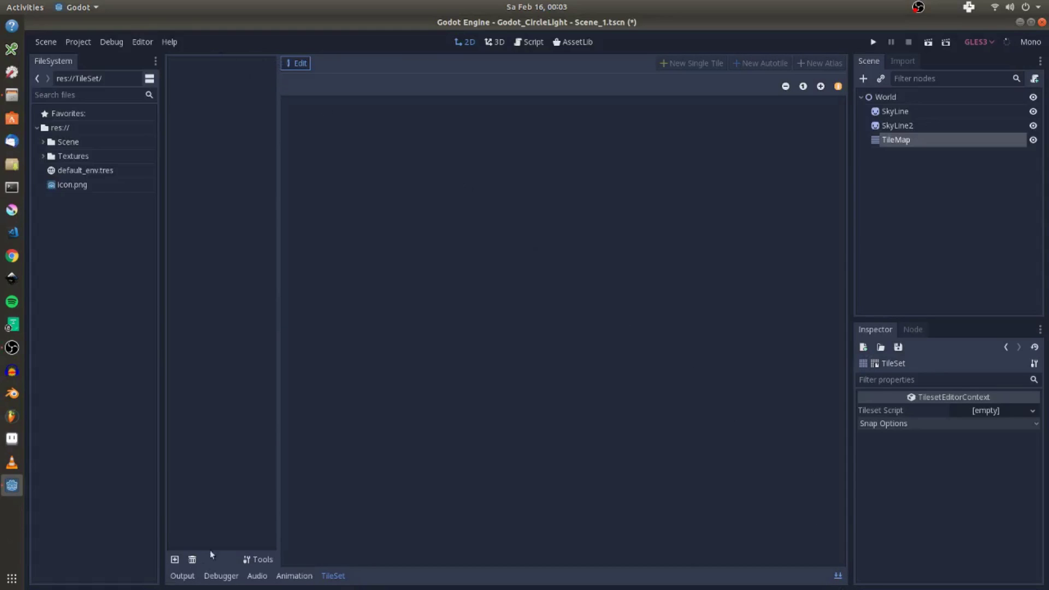
Add TileSprite.png from the Textures folder as the tile set's texture.
click(173, 561)
double_click(331, 166)
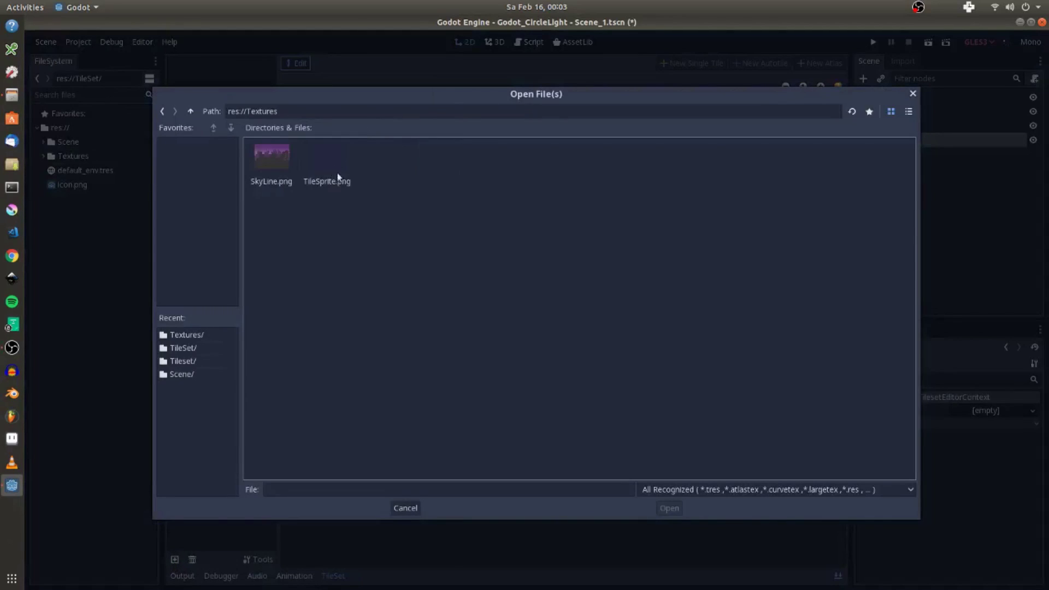
click(326, 162)
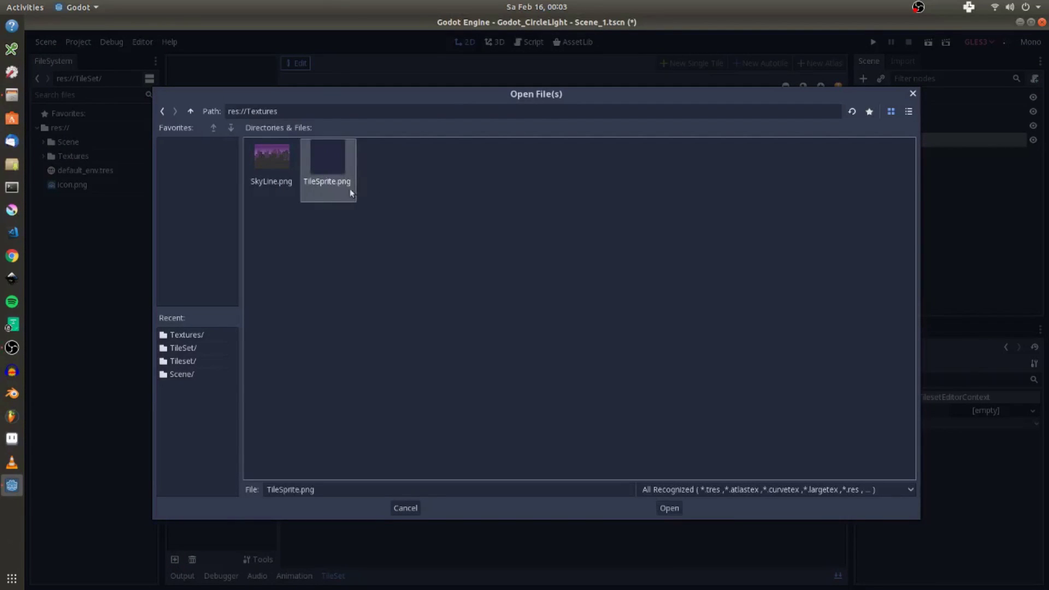
click(668, 508)
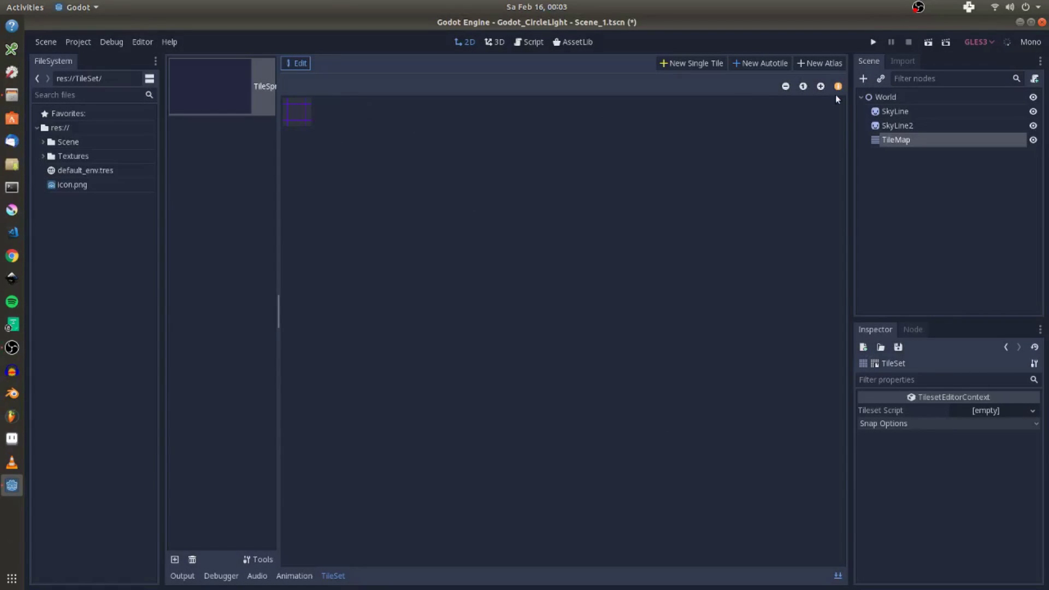
Zoom into the texture and mark one grid cell as a new single tile region.
click(822, 88)
click(822, 88)
click(822, 87)
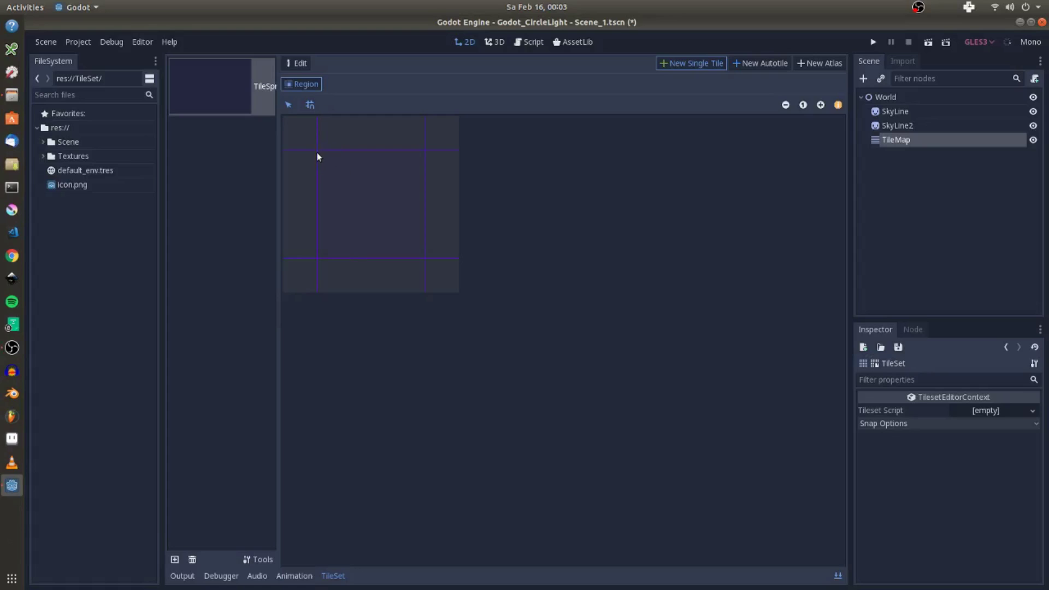
mouse_move(316, 151)
mouse_down()
mouse_move(340, 182)
mouse_move(862, 167)
mouse_up()
Fit the tile region to one cell and start saving the tile set as a resource.
drag(466, 172, 360, 181)
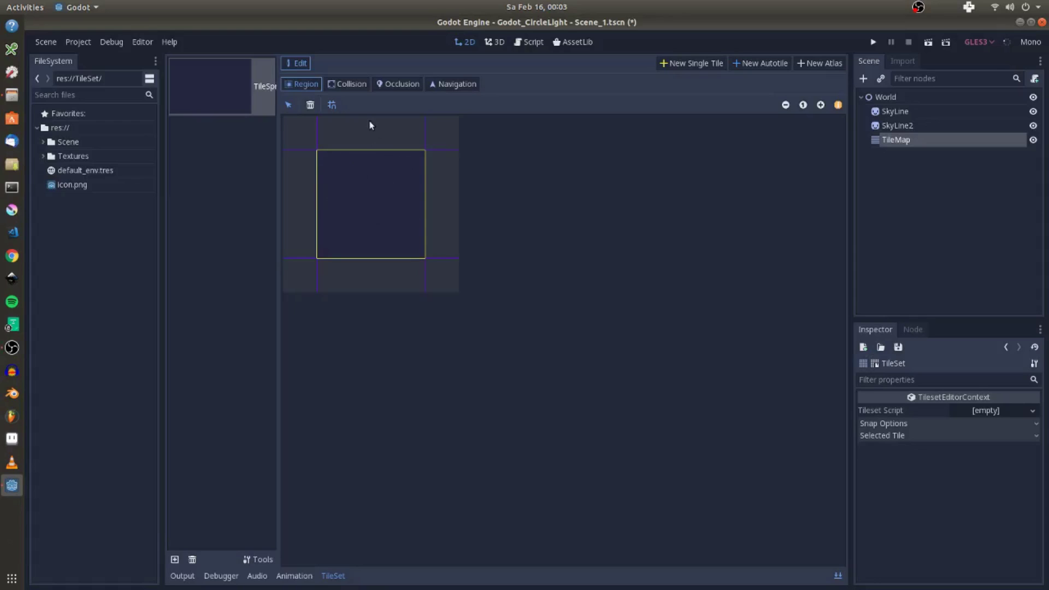
click(898, 346)
click(918, 375)
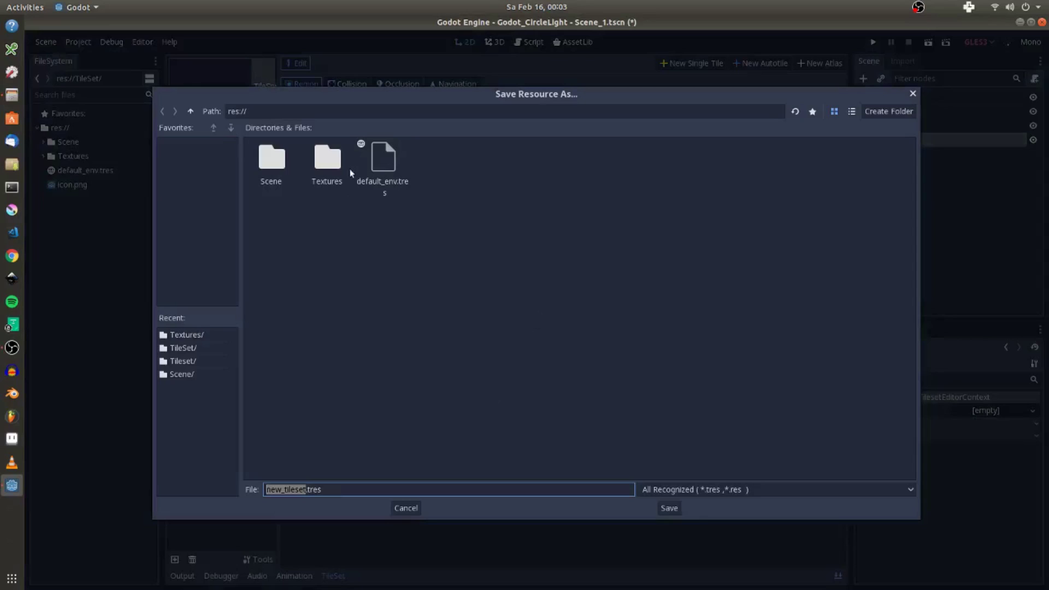
Create a TileSet project folder and save the tile set resource into it.
right_click(387, 262)
click(454, 273)
text(TileSet)
key(Return)
text(m)
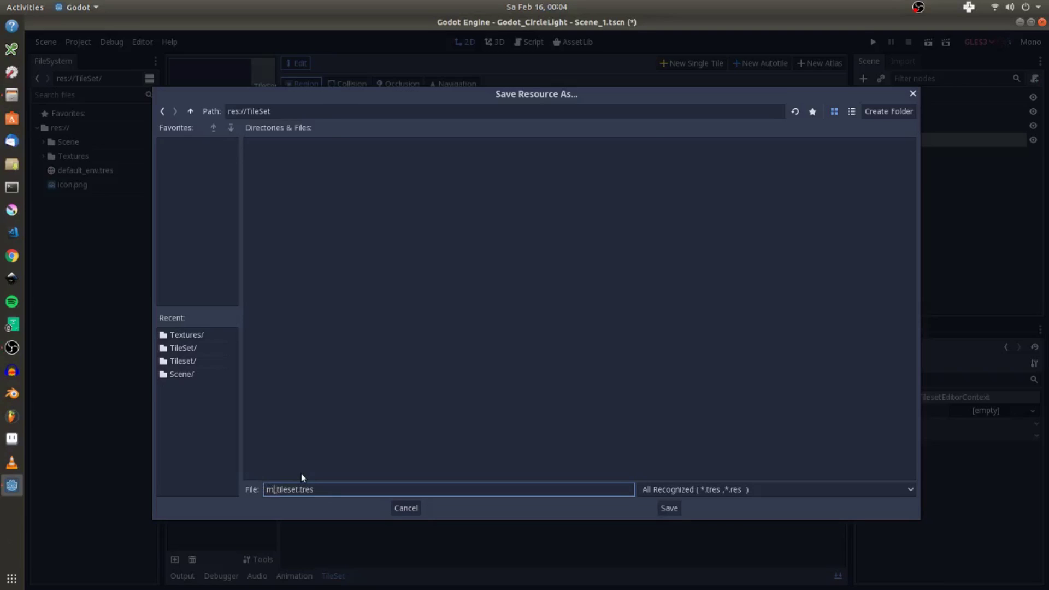
key(Return)
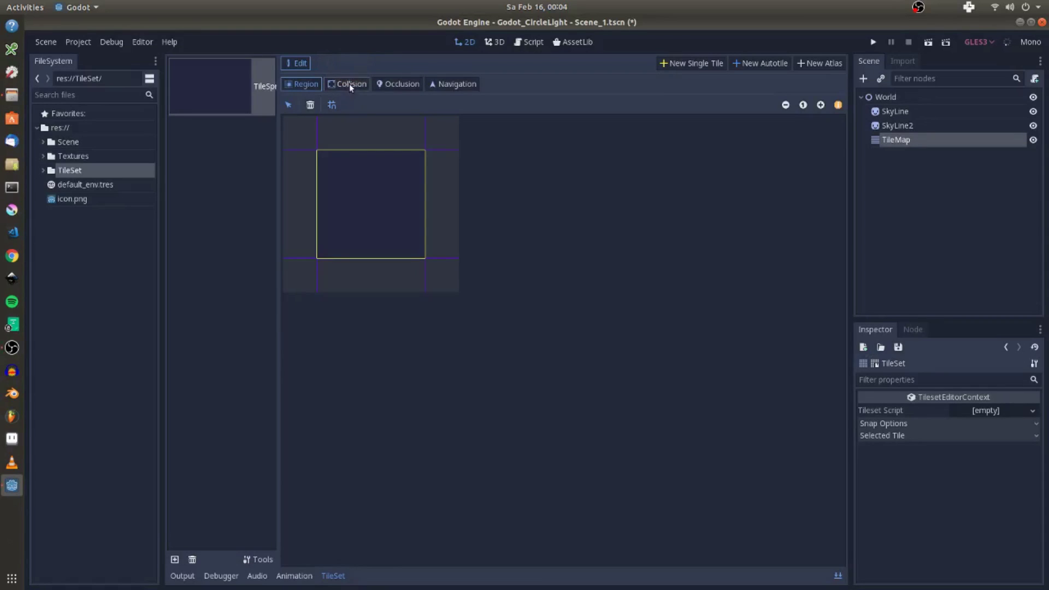
Draw a square collision polygon over the tile's four corners, then move to occlusion editing.
click(349, 83)
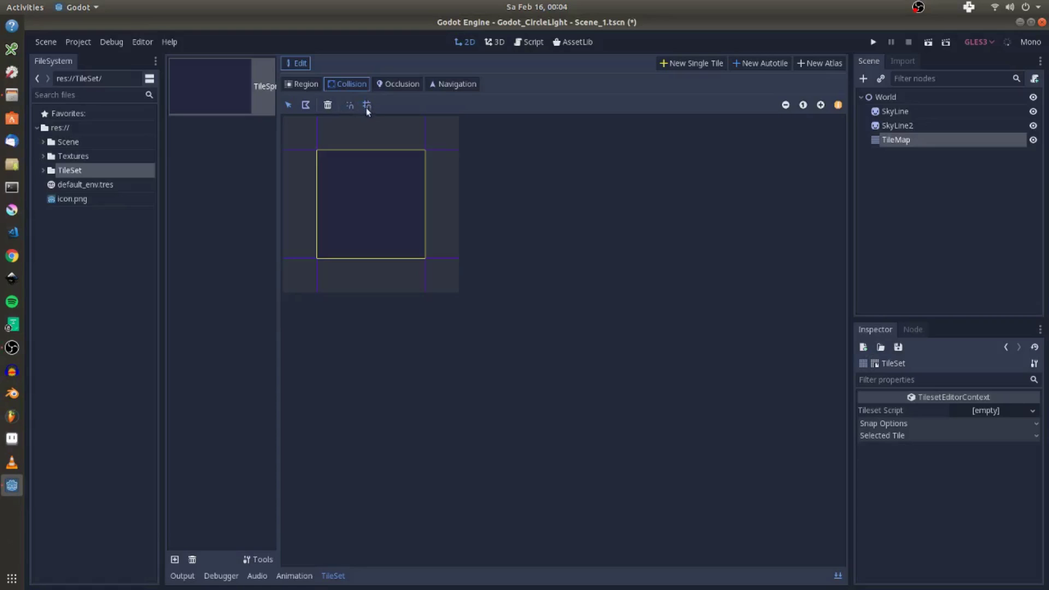
click(308, 104)
click(318, 151)
click(424, 151)
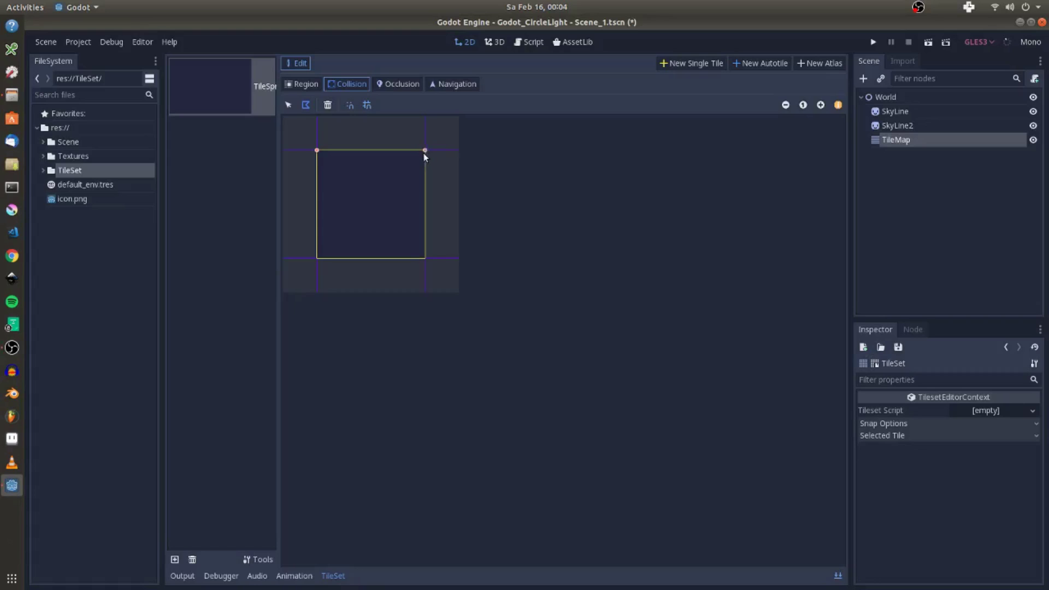
click(317, 259)
click(317, 152)
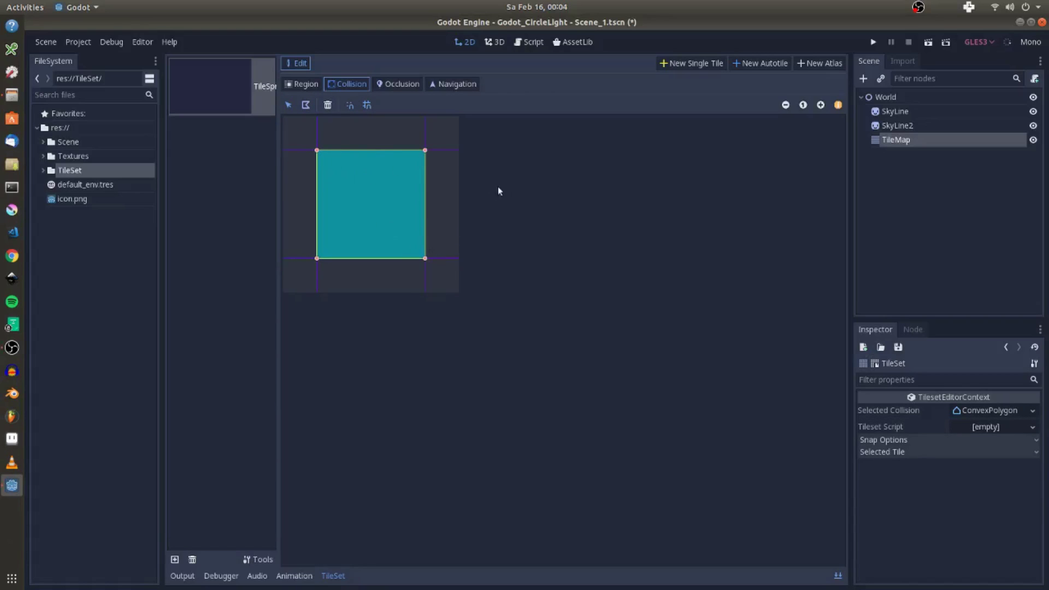
click(400, 86)
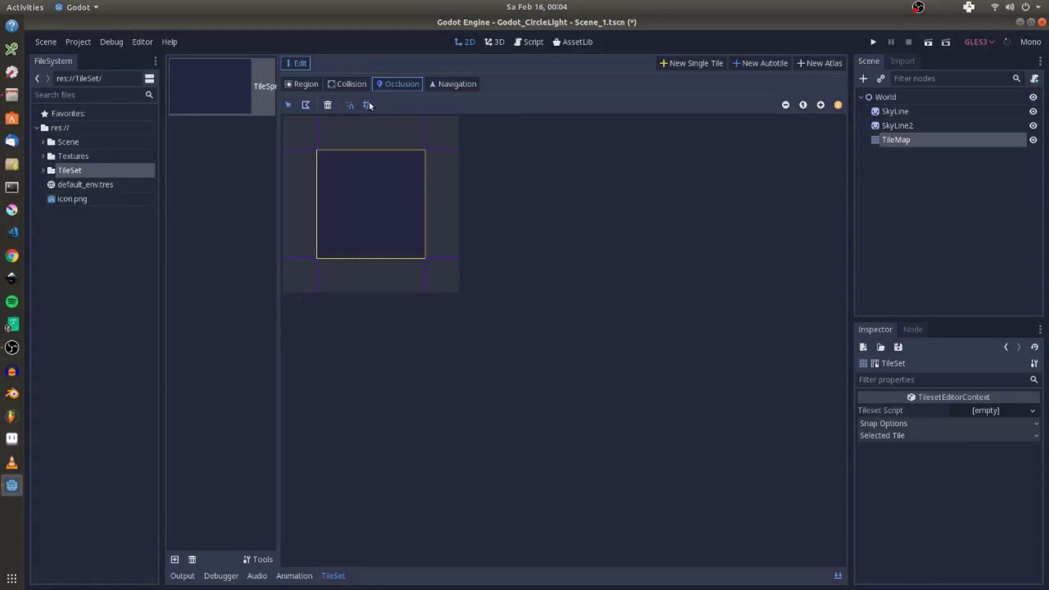
Draw a square occluder polygon over the tile and save the tile set as my_tileset.tres.
click(320, 155)
click(424, 259)
click(319, 258)
click(317, 153)
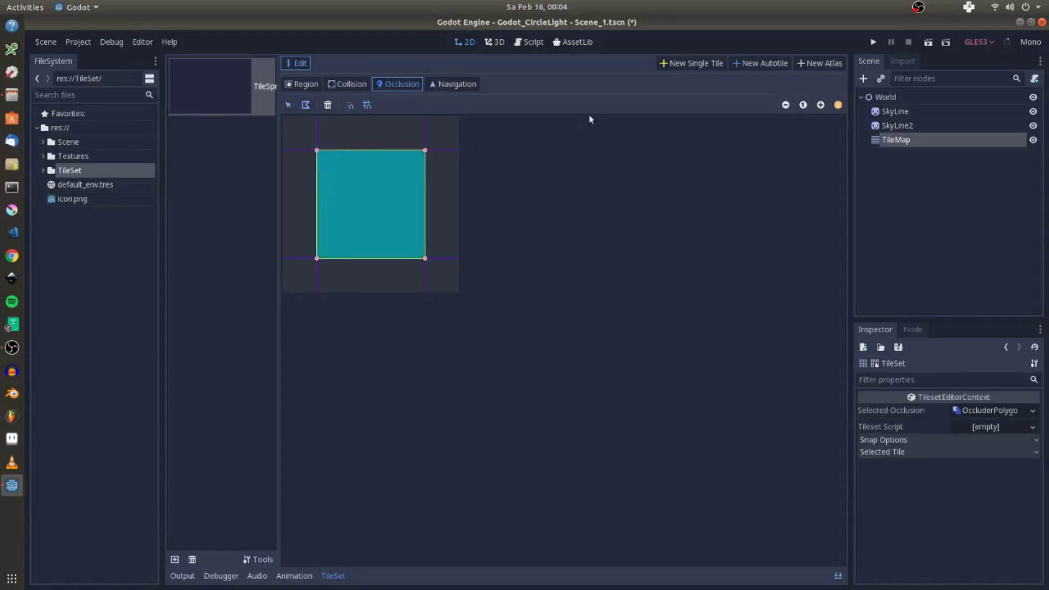
click(899, 348)
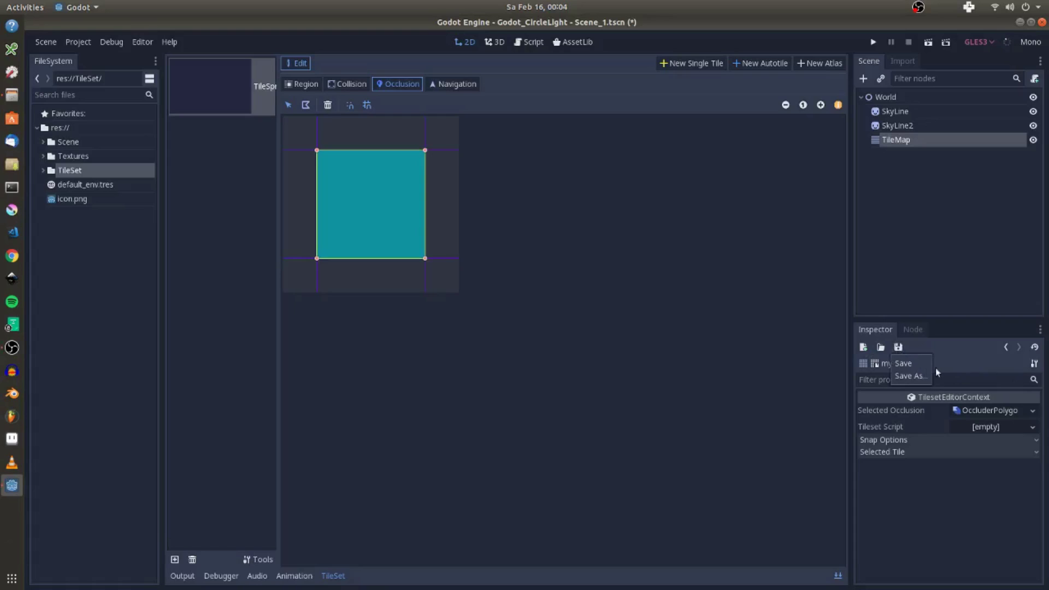
click(1007, 348)
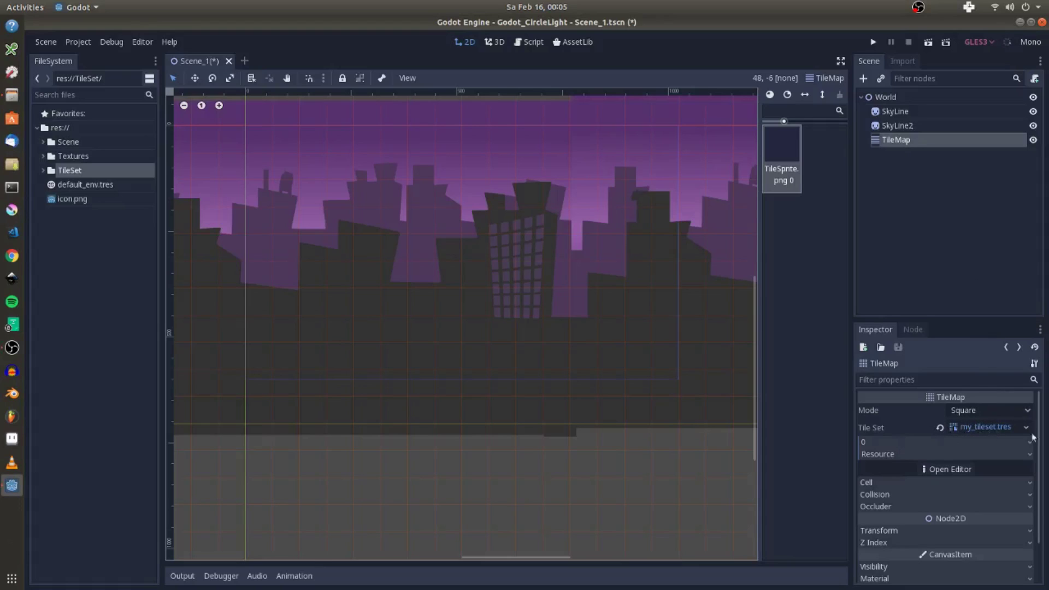
Set the TileMap's Cell Size to 32 by 32 to match the tile.
click(909, 142)
click(949, 488)
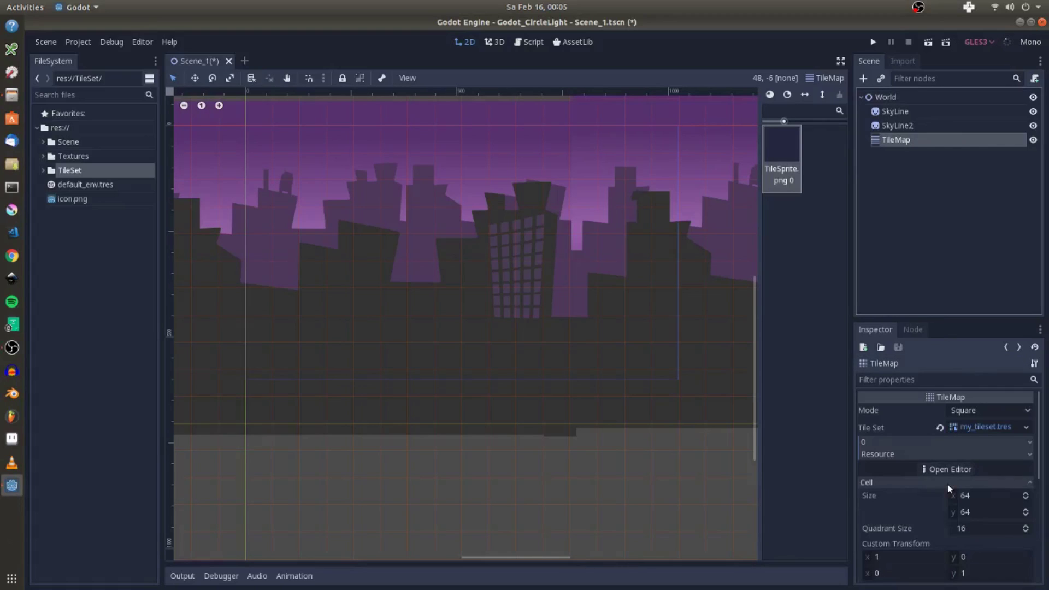
scroll(948, 489, down, 2)
click(960, 450)
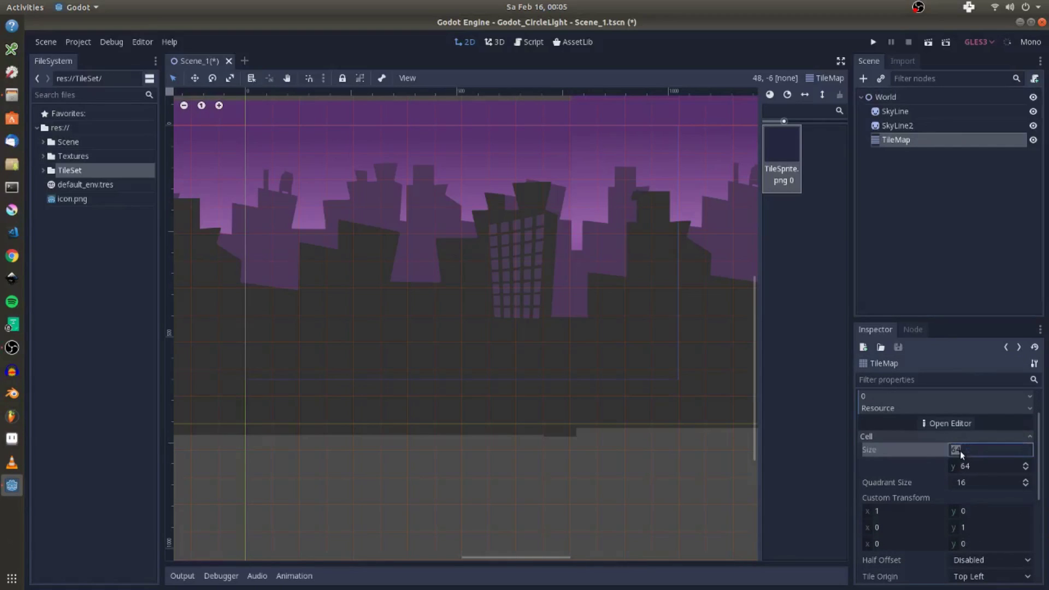
click(932, 453)
text(32)
click(964, 472)
text(32)
key(Return)
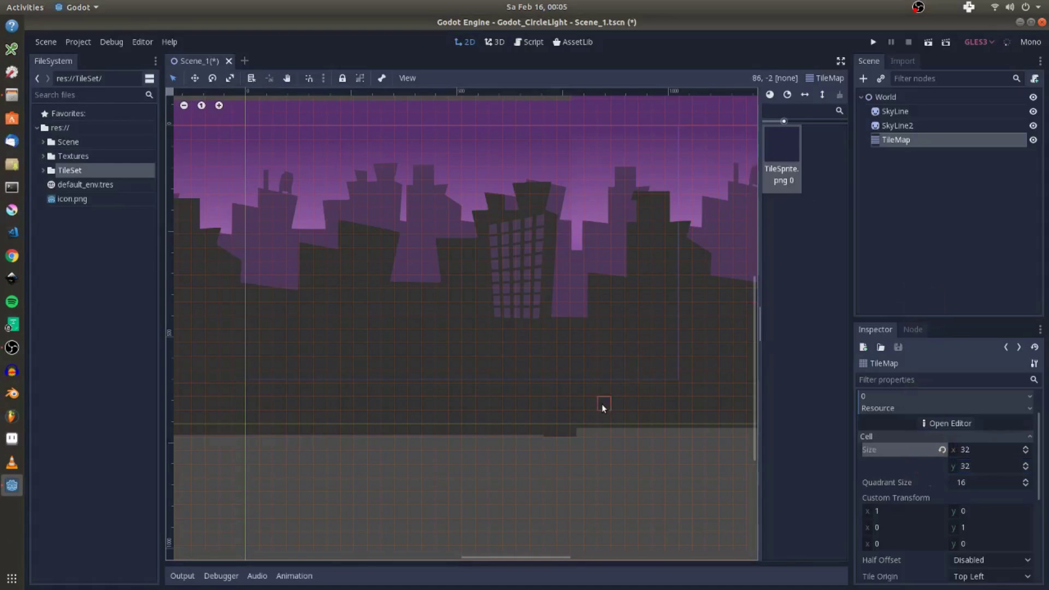
scroll(412, 403, up, 1)
scroll(421, 402, up, 2)
scroll(371, 363, up, 1)
scroll(429, 346, up, 3)
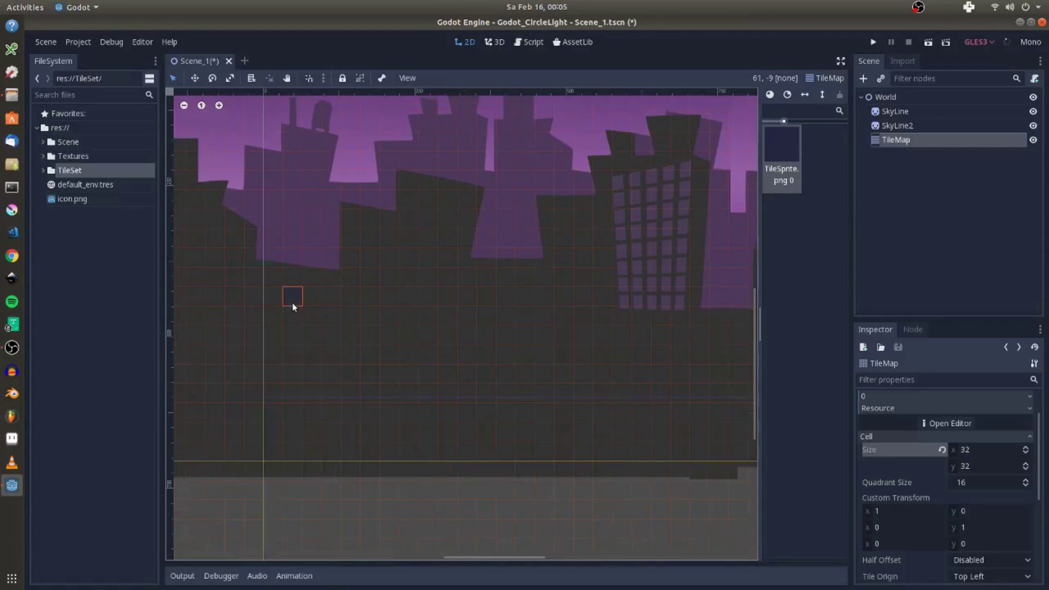
Paint a tile row, a 2x2 block and two vertical columns over the skyline.
mouse_move(291, 317)
mouse_down()
mouse_move(717, 322)
mouse_move(276, 336)
mouse_move(206, 323)
mouse_up()
drag(411, 304, 428, 278)
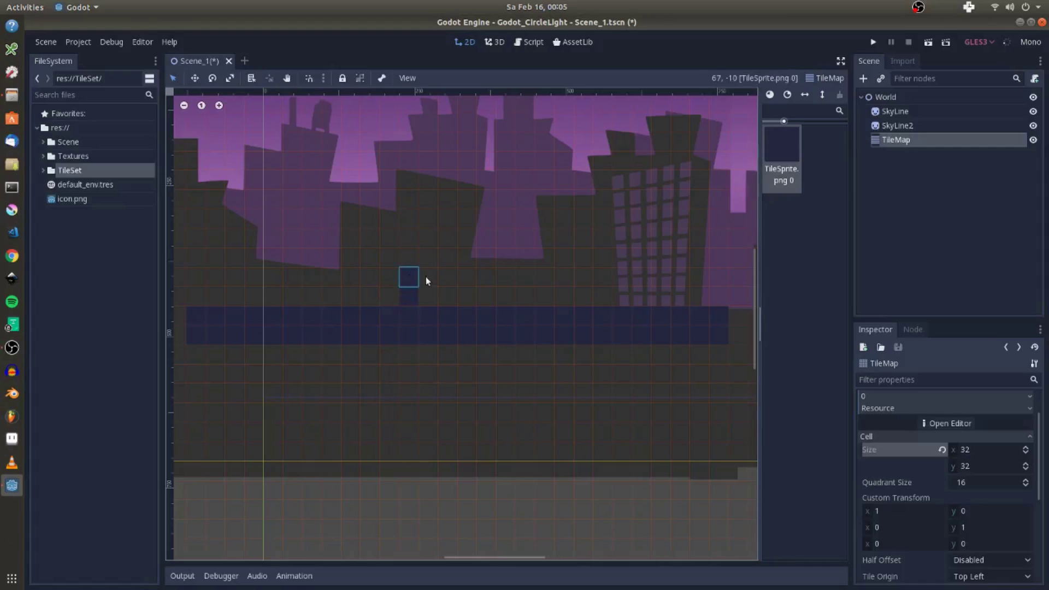
click(533, 250)
drag(623, 255, 624, 298)
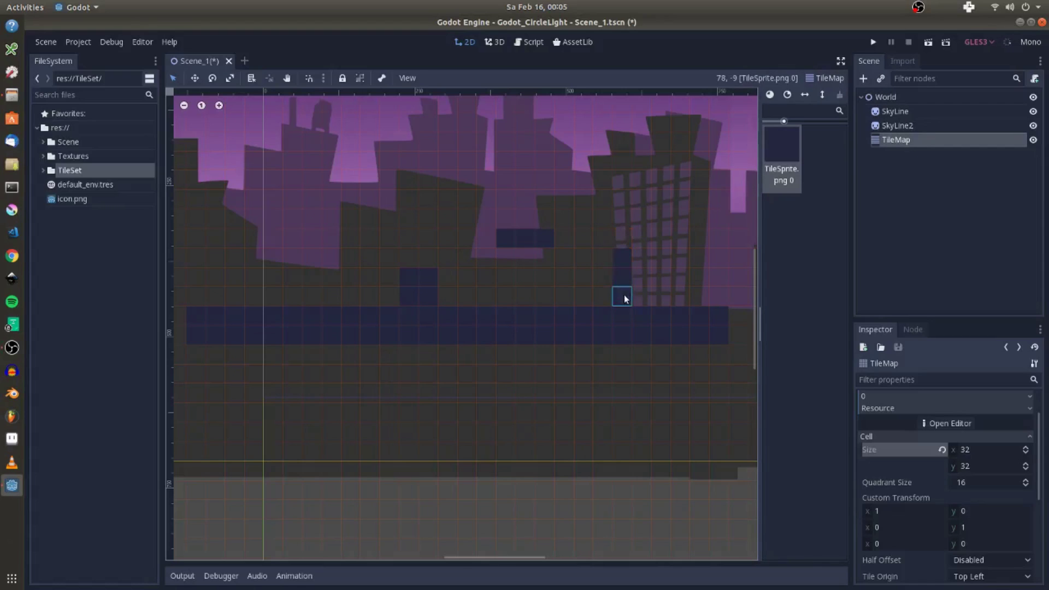
drag(351, 238, 344, 288)
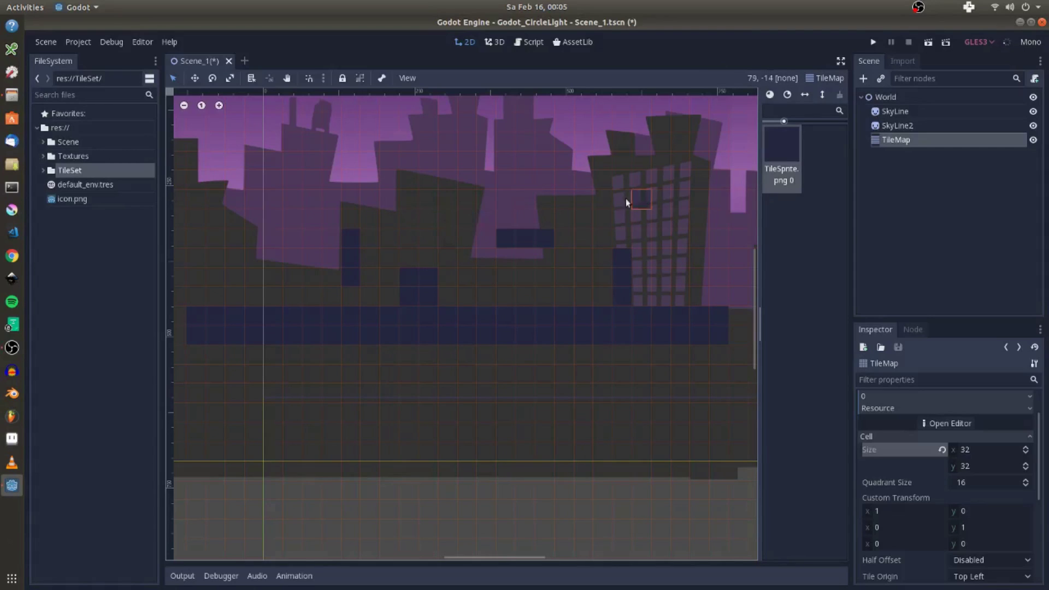
Paint a ledge across the tall building and more platform tiles, erasing one stray tile.
drag(654, 203, 658, 199)
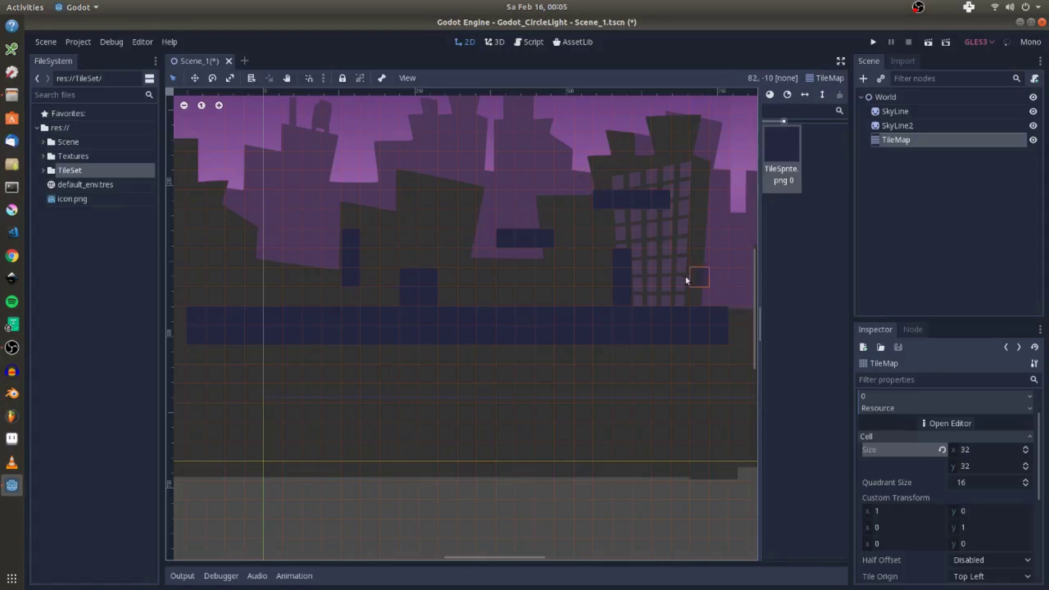
click(519, 305)
click(445, 196)
drag(427, 237, 424, 200)
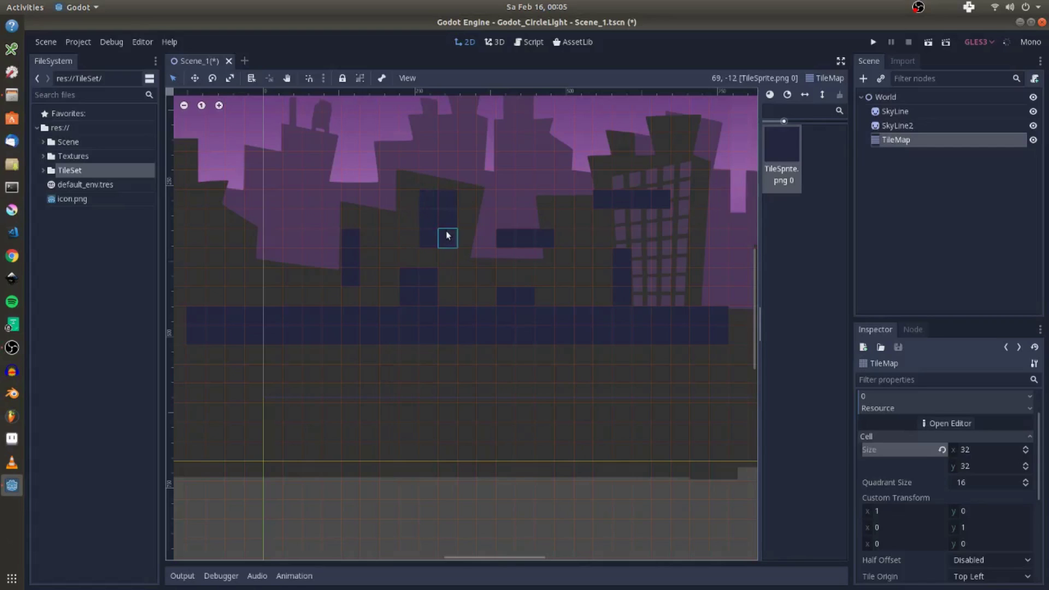
right_click(424, 237)
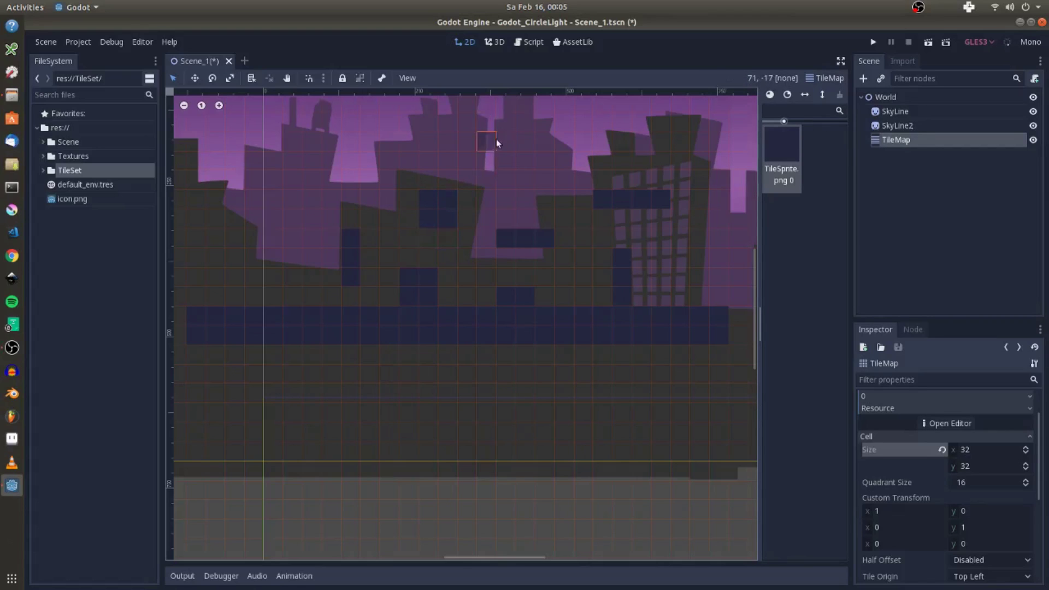
scroll(479, 115, down, 2)
Save the Scene_1 scene from its tab menu.
right_click(218, 60)
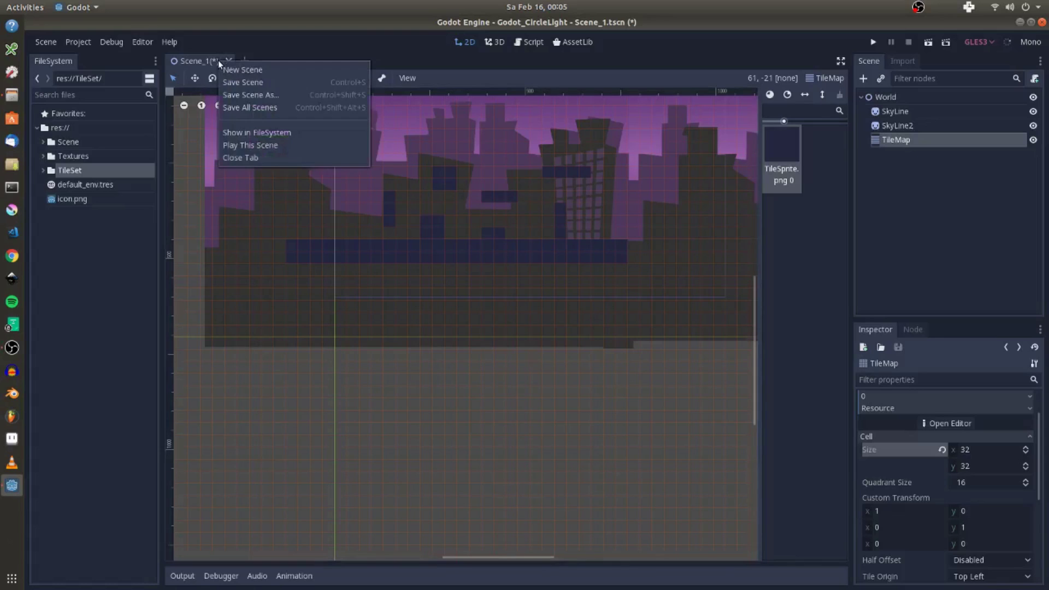
click(229, 79)
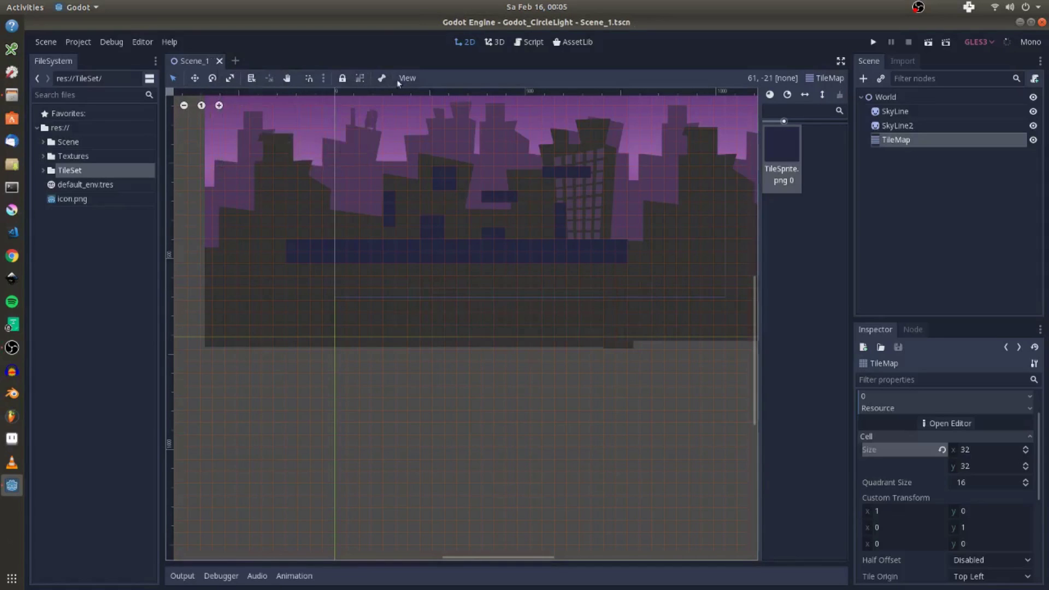
scroll(475, 210, up, 1)
scroll(474, 207, up, 3)
middle_drag(473, 207, 487, 275)
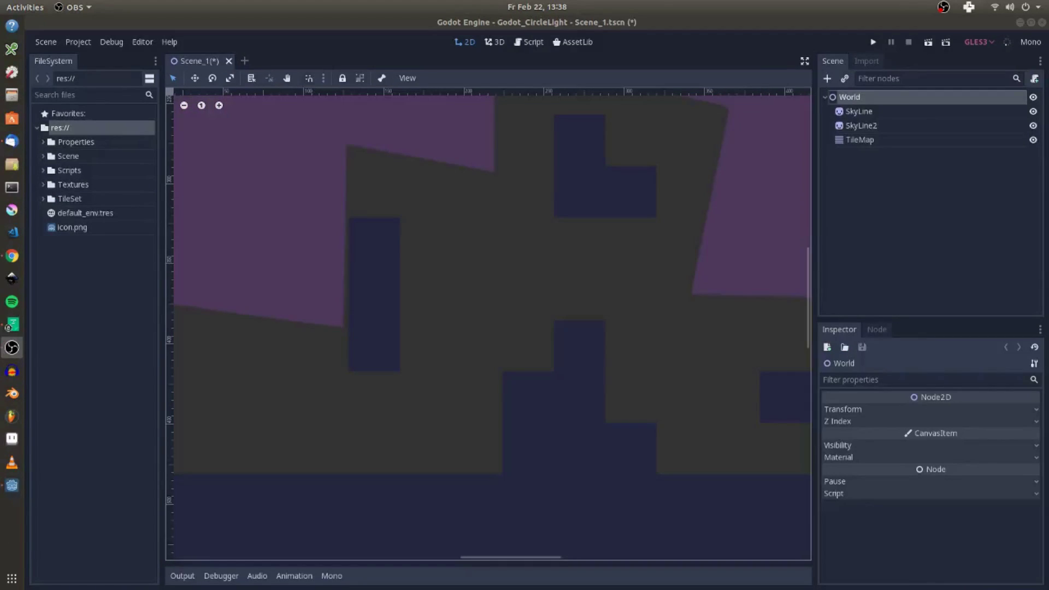
Bring up the context menu of the World root node in the Scene dock.
click(10, 326)
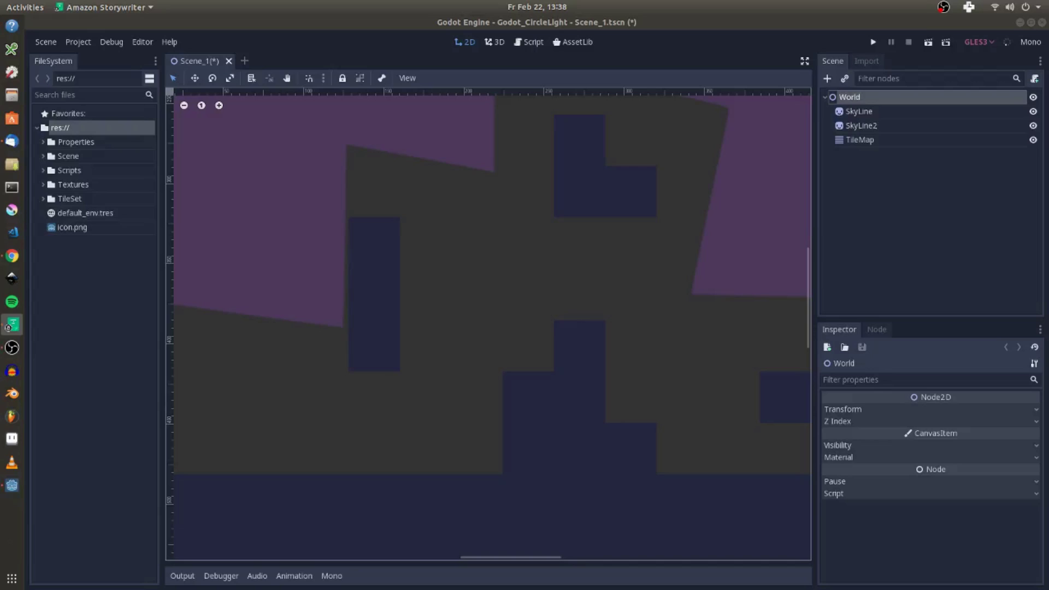
right_click(869, 98)
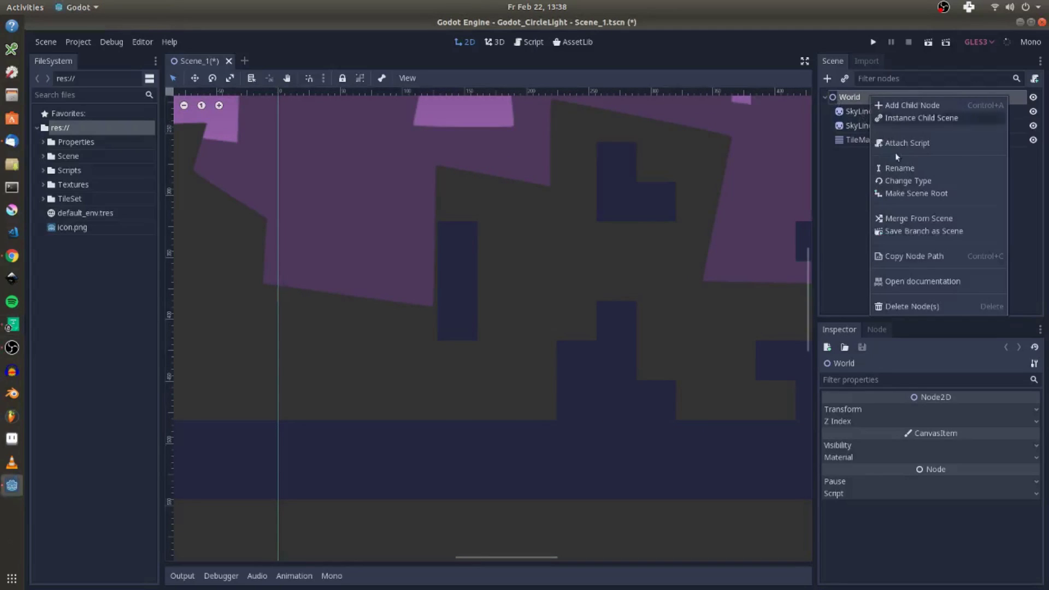
Merge Player.tscn from the Scene folder into World, importing its nodes.
click(908, 220)
double_click(337, 171)
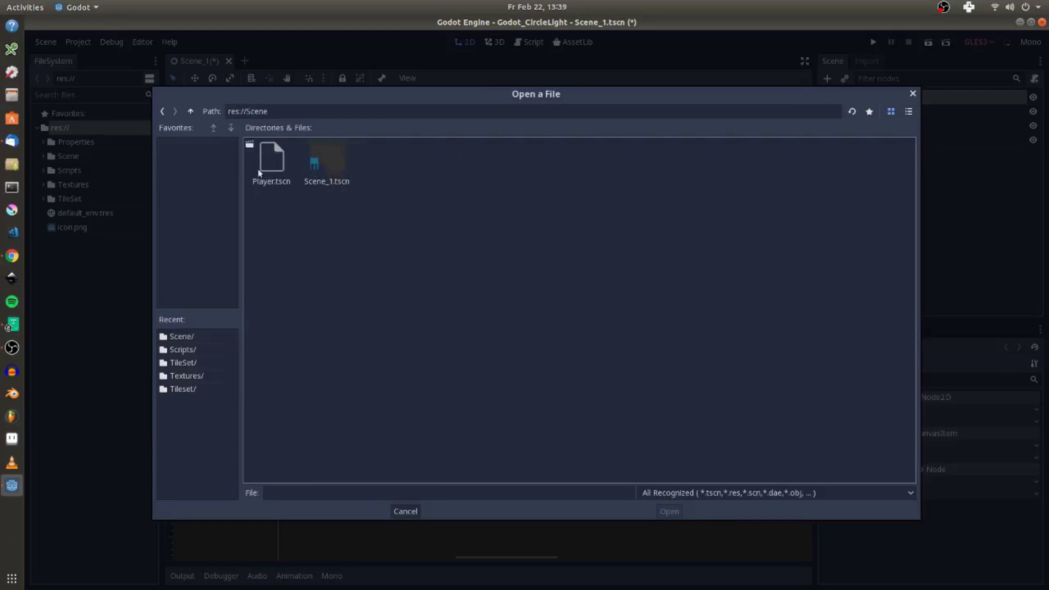
double_click(279, 169)
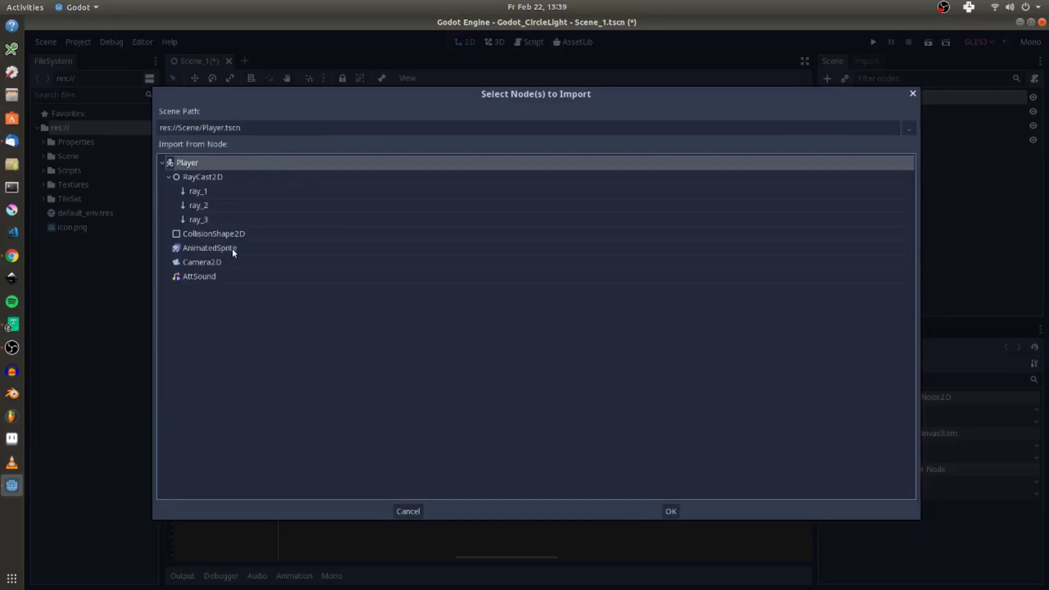
click(669, 512)
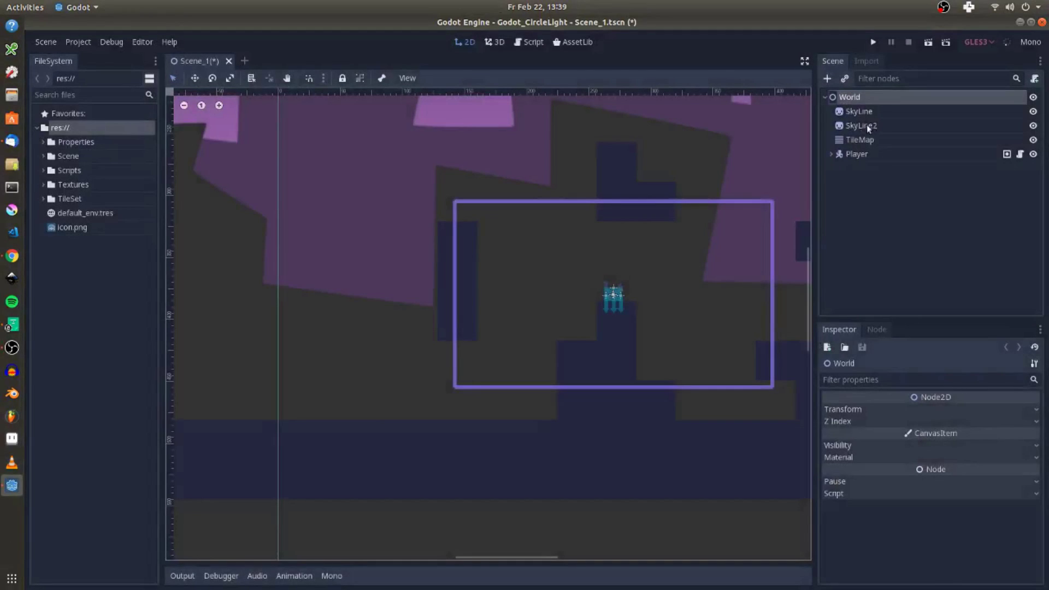
Expand Player and inspect its CollisionShape2D, RayCast2D and Camera2D (current, zoom 0.25).
click(834, 154)
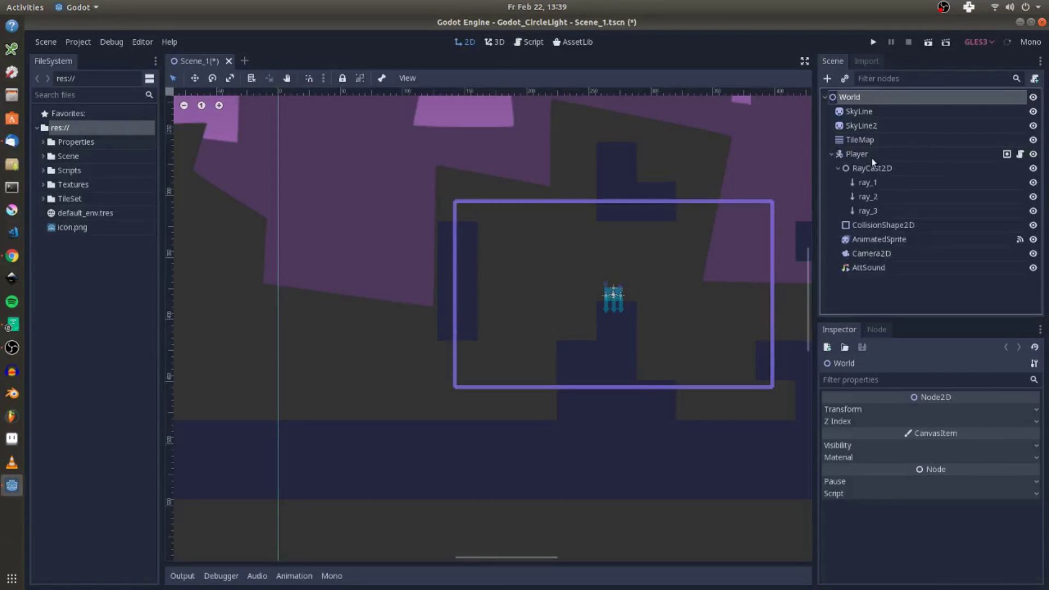
click(871, 156)
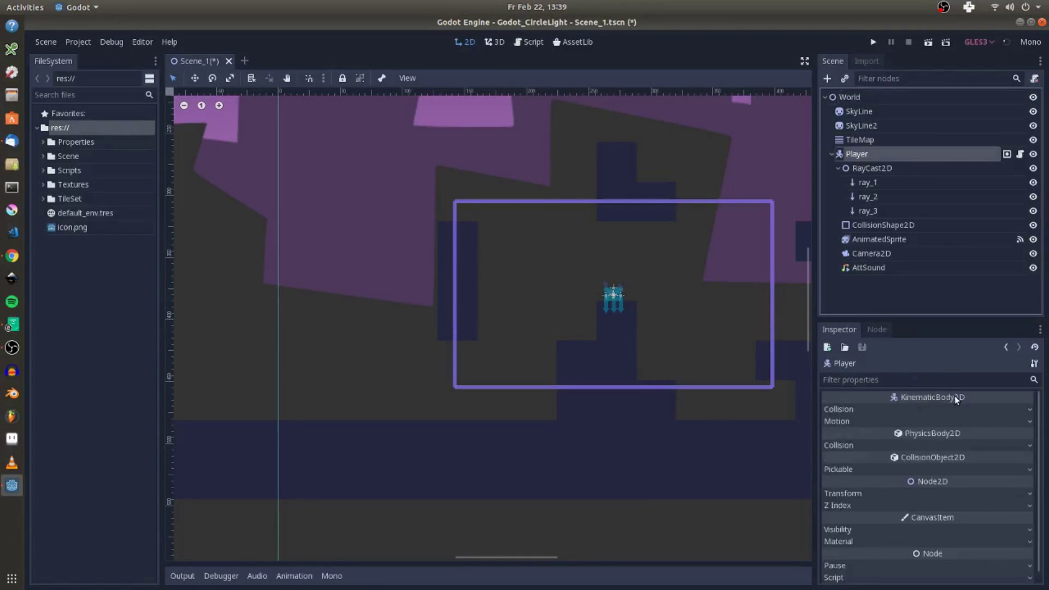
click(881, 226)
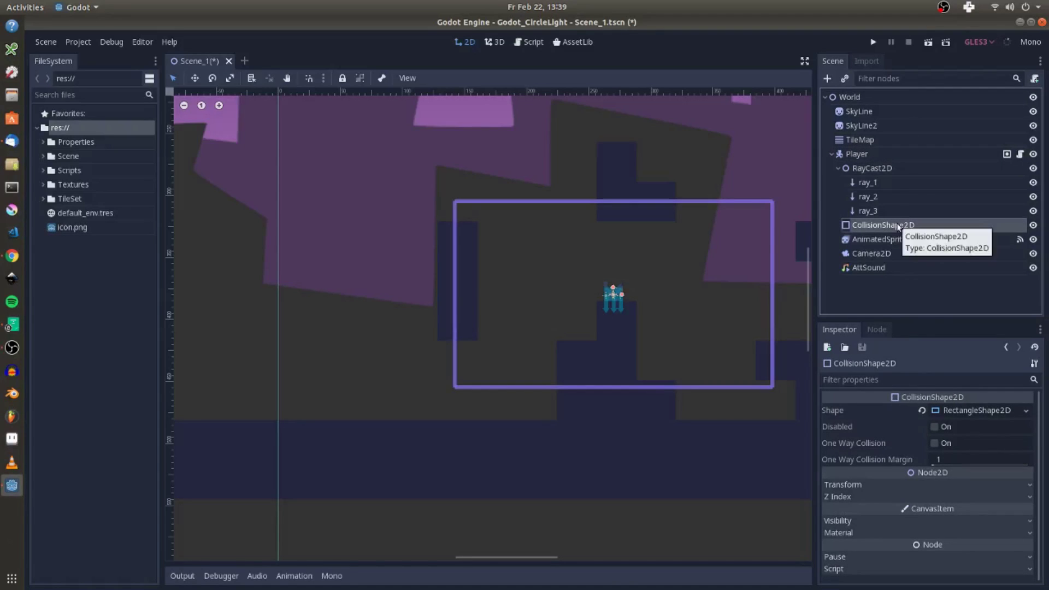
click(874, 169)
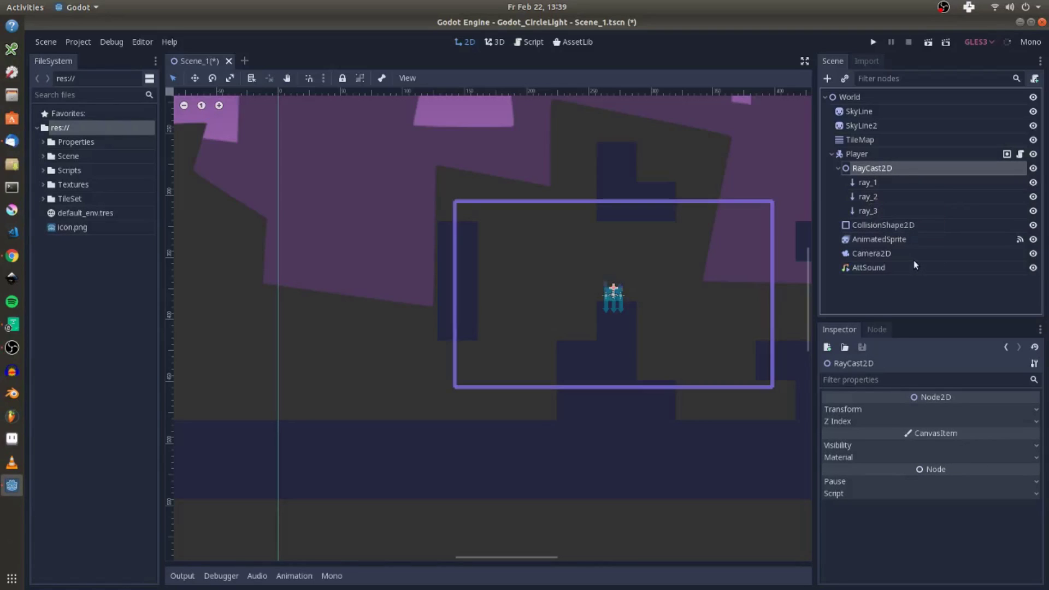
click(891, 254)
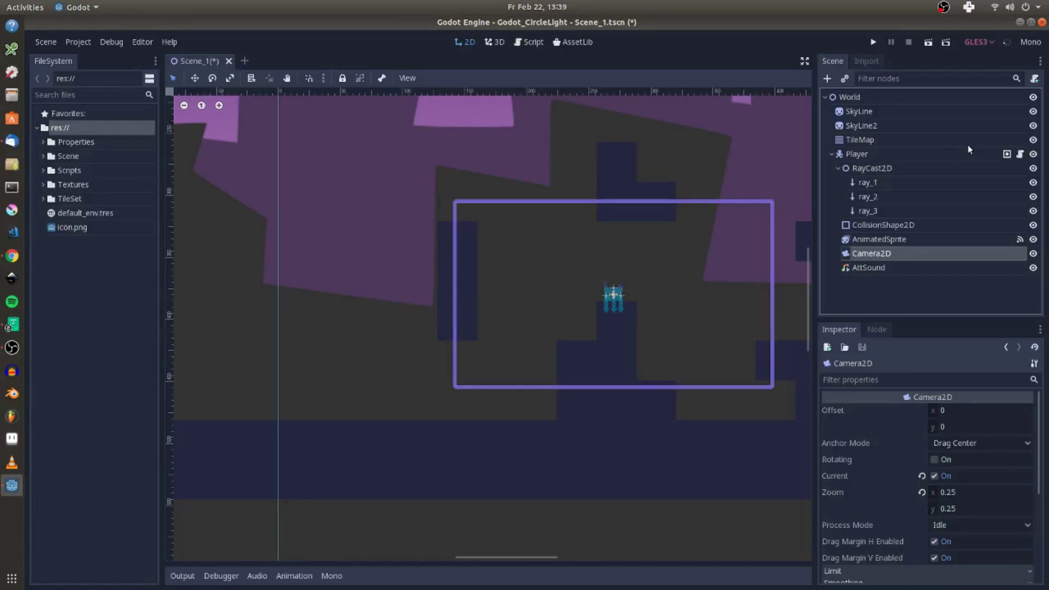
Add a Light2D child to Player and move it above RayCast2D as the first child.
right_click(852, 153)
click(879, 192)
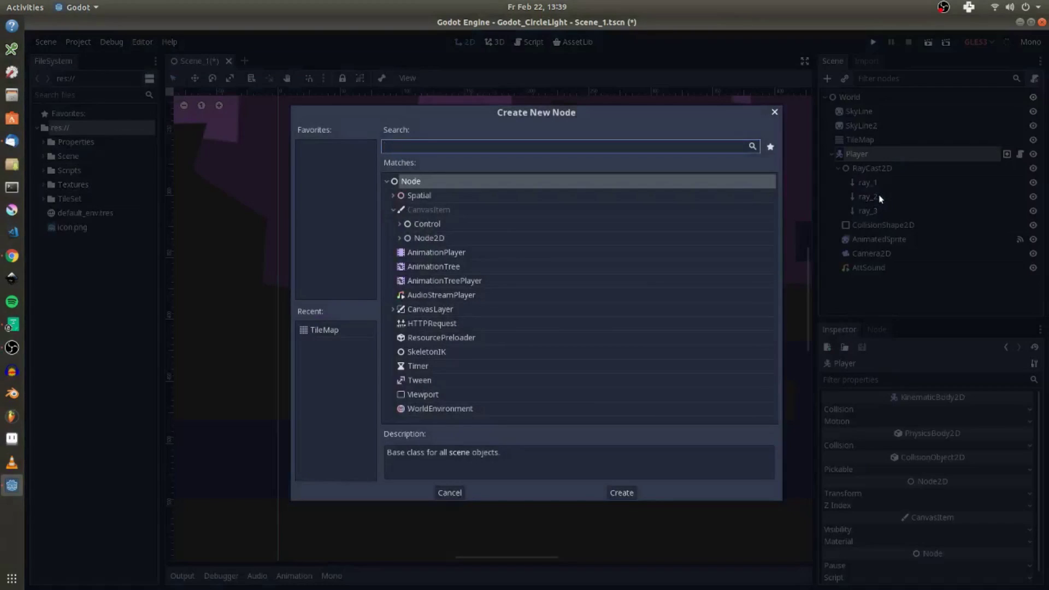
text(lig)
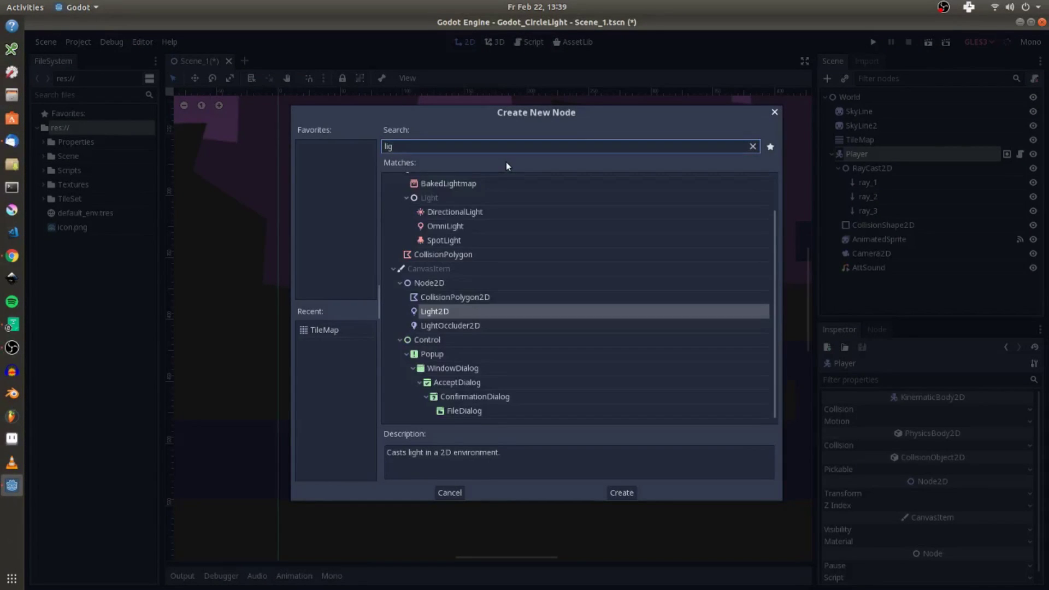
double_click(495, 311)
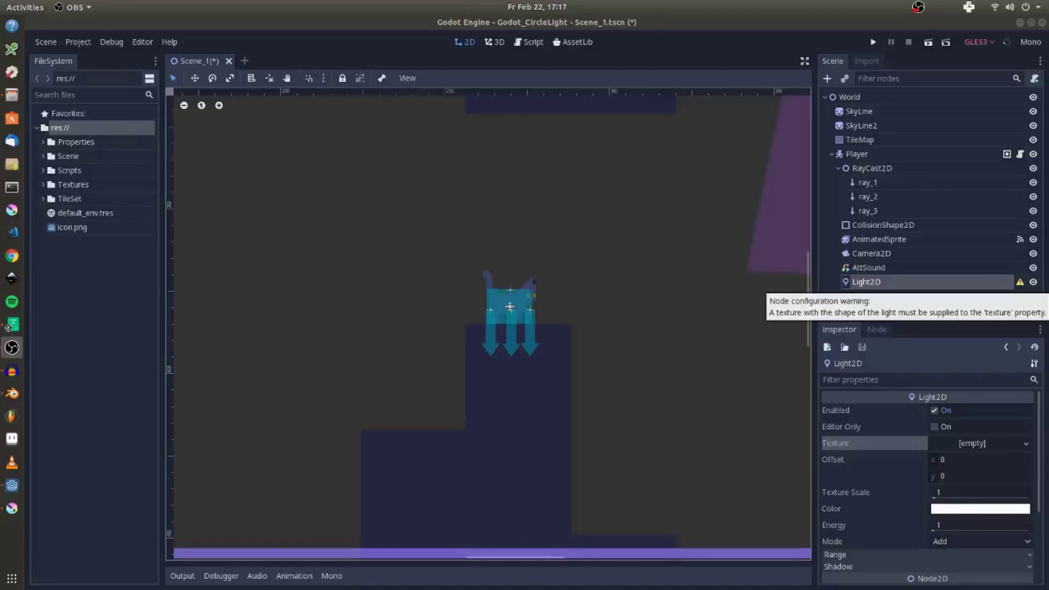
drag(870, 283, 863, 163)
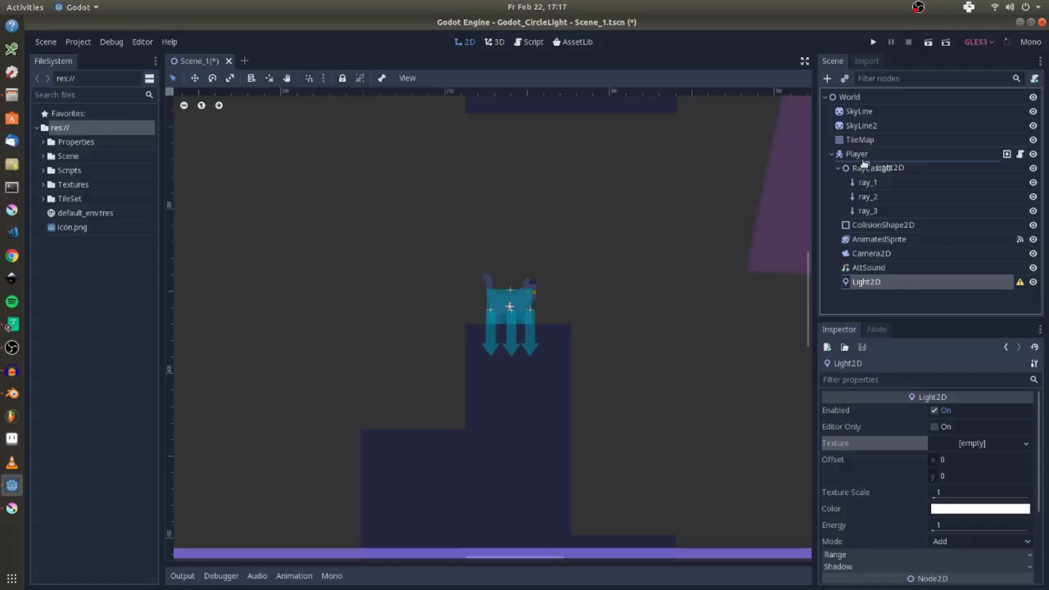
drag(863, 164, 862, 167)
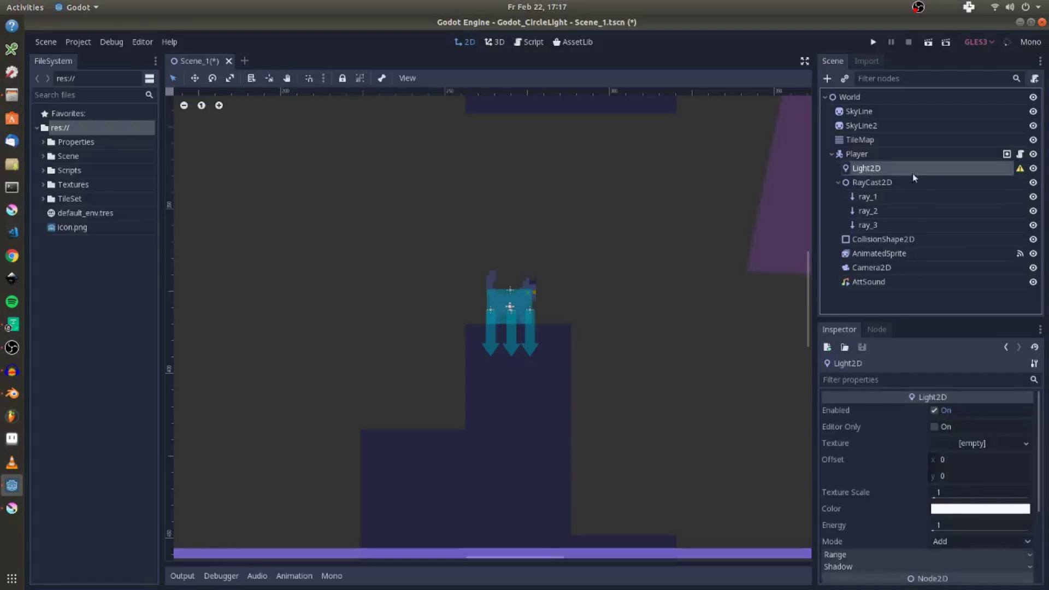
mouse_move(978, 526)
scroll(988, 482, down, 1)
scroll(986, 481, up, 1)
scroll(973, 471, down, 1)
scroll(973, 471, up, 1)
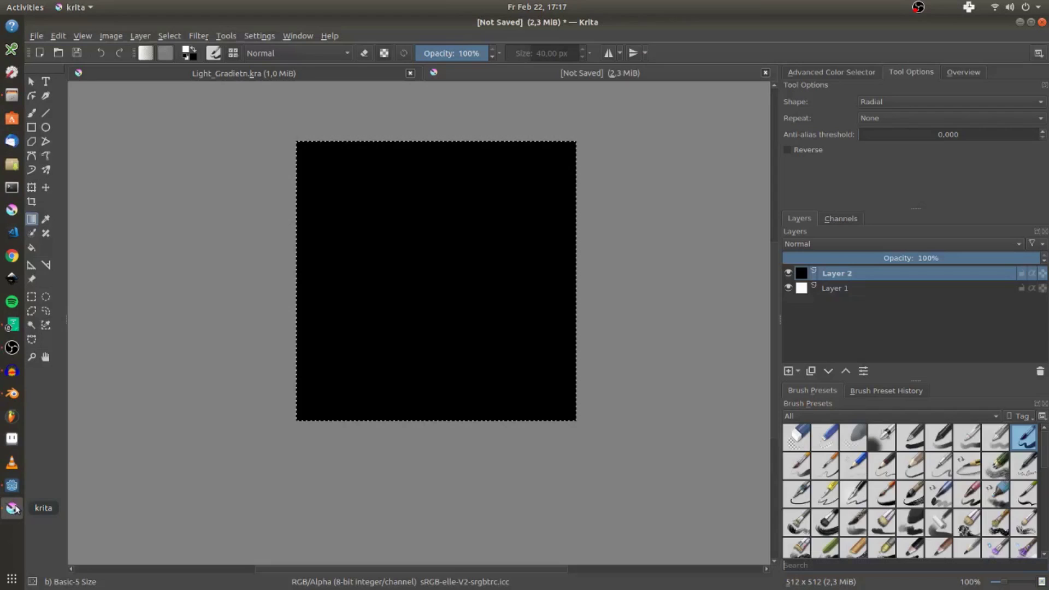
In Krita, fill the black 512×512 layer with a radial white gradient.
click(12, 509)
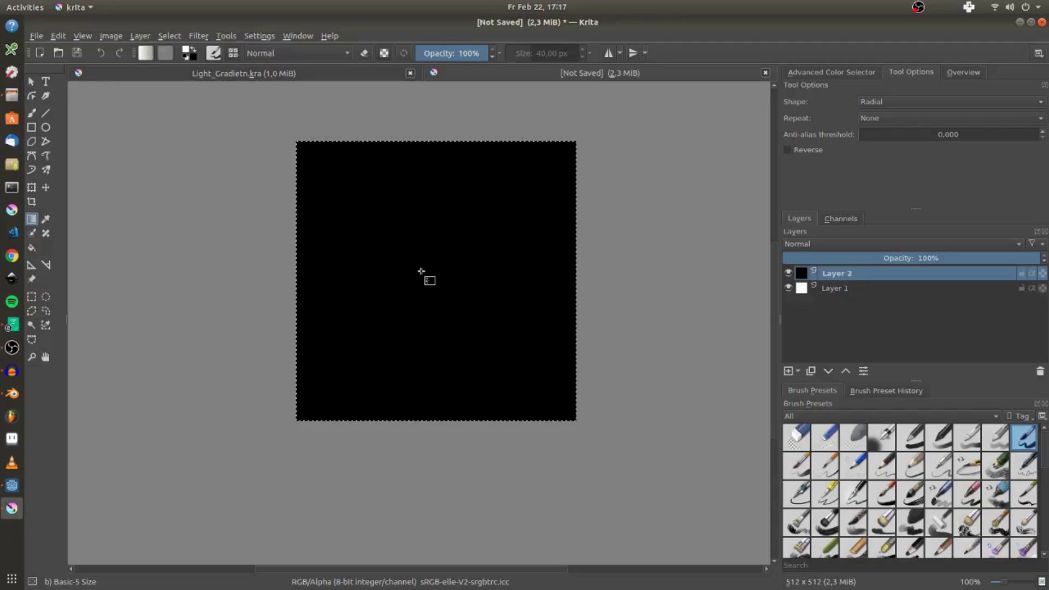
drag(433, 277, 576, 285)
Export the gradient as 2DLight.png into the project's Textures folder.
click(33, 37)
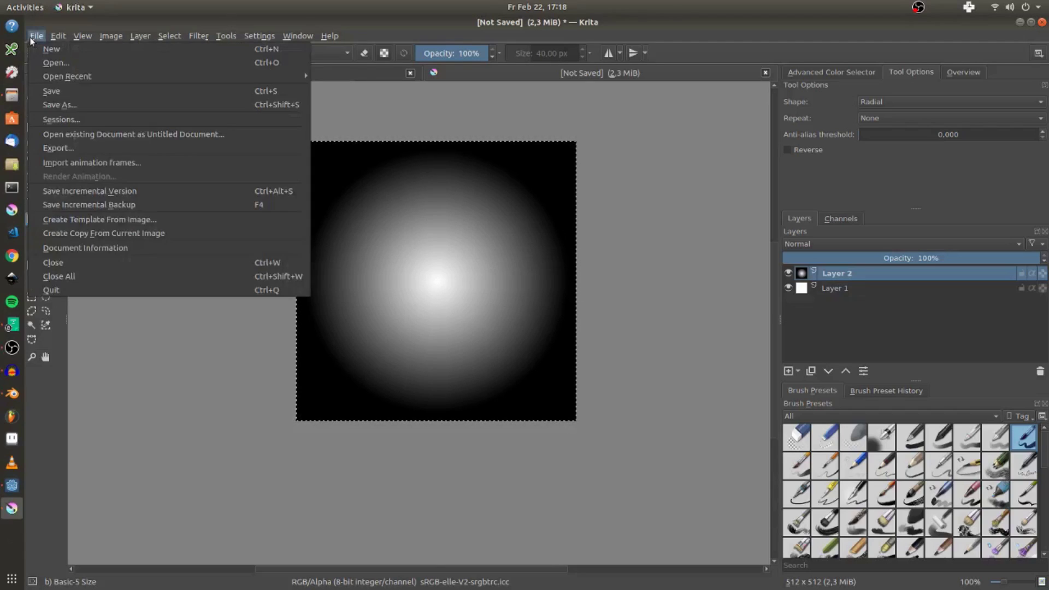
click(88, 148)
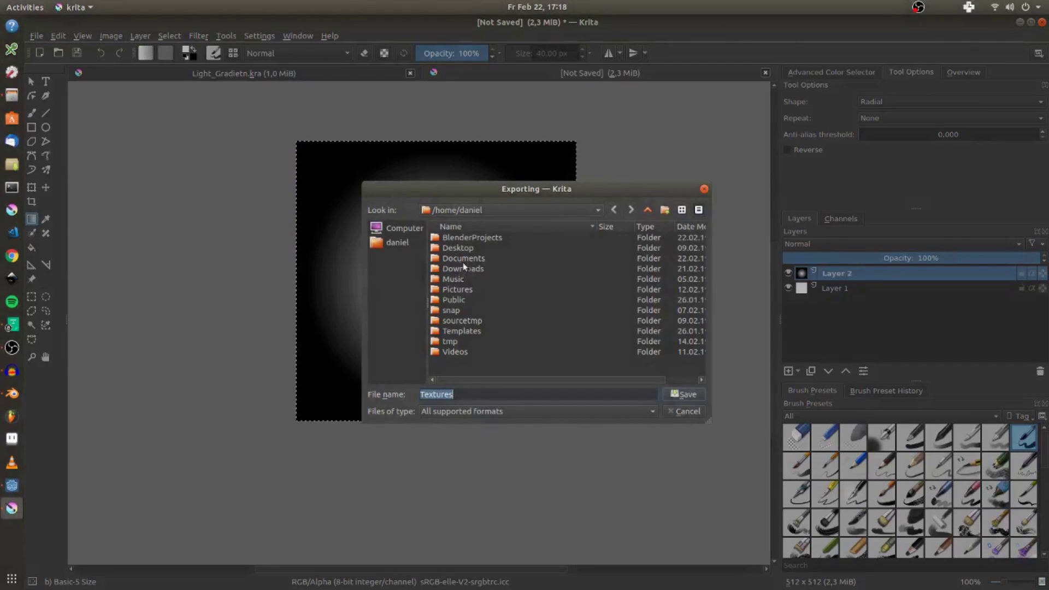
double_click(463, 260)
double_click(463, 268)
double_click(464, 238)
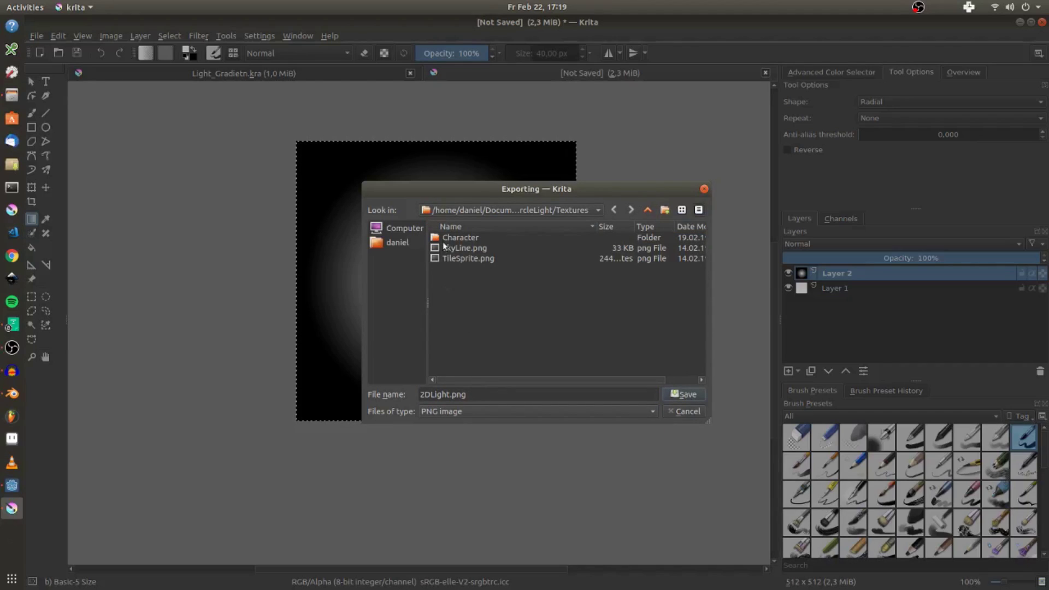
click(693, 396)
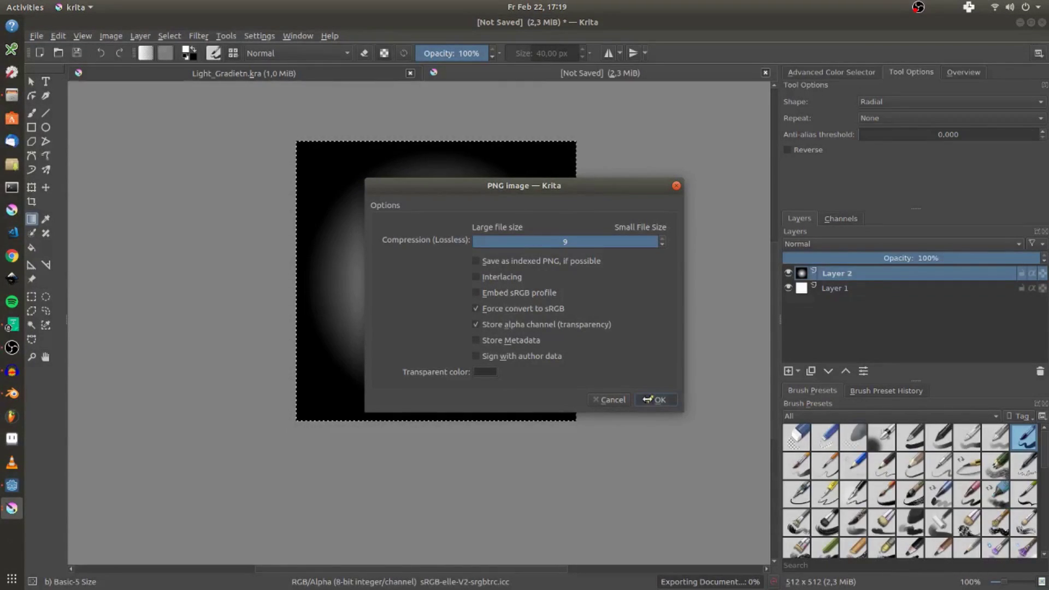
click(646, 399)
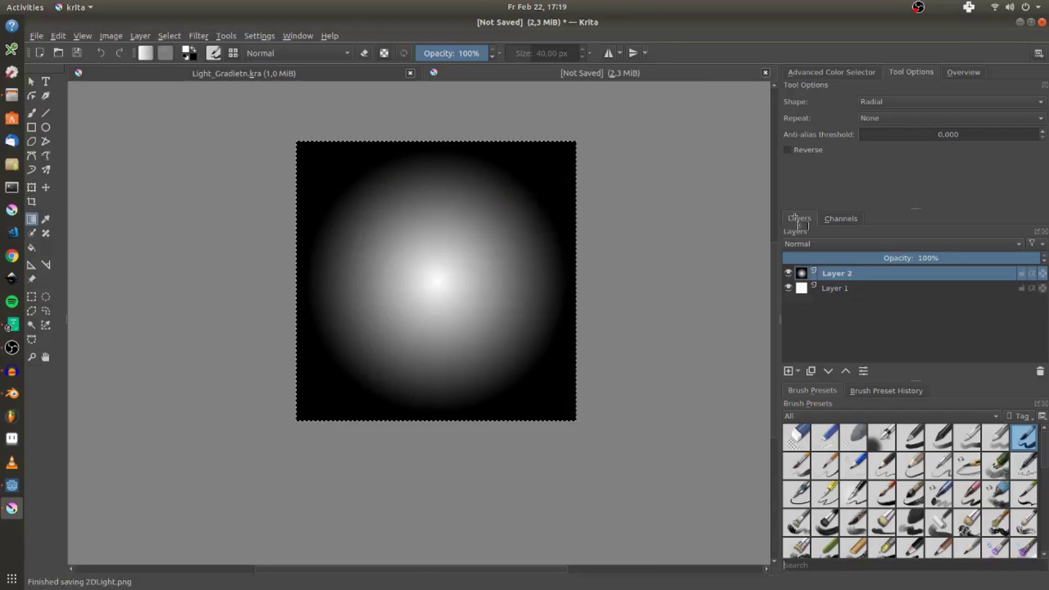
Load Textures/2DLight.png as the Light2D texture and scale the light to 0.2.
click(1021, 26)
click(1024, 443)
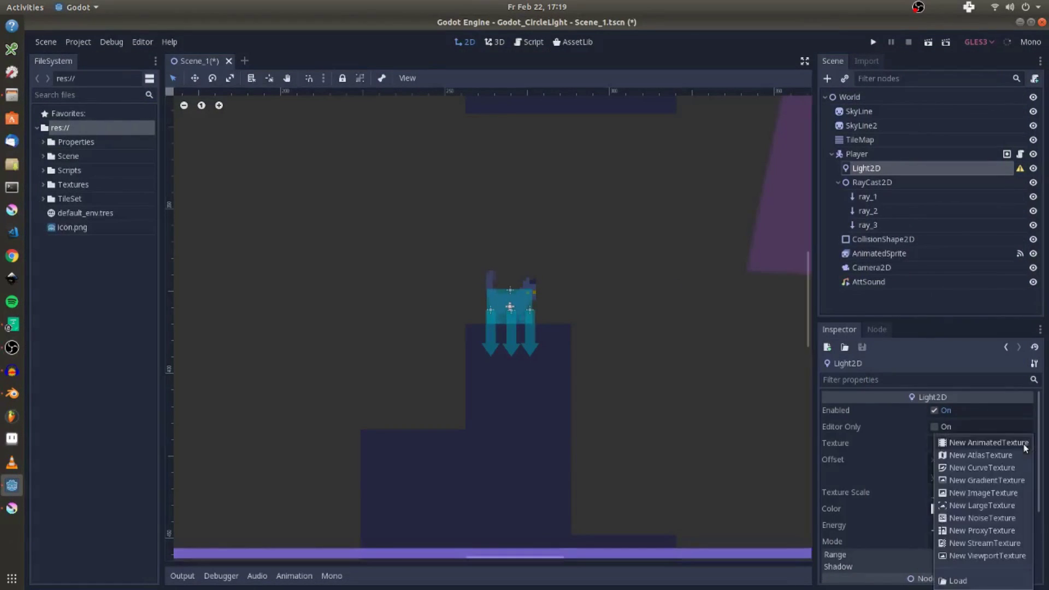
click(957, 580)
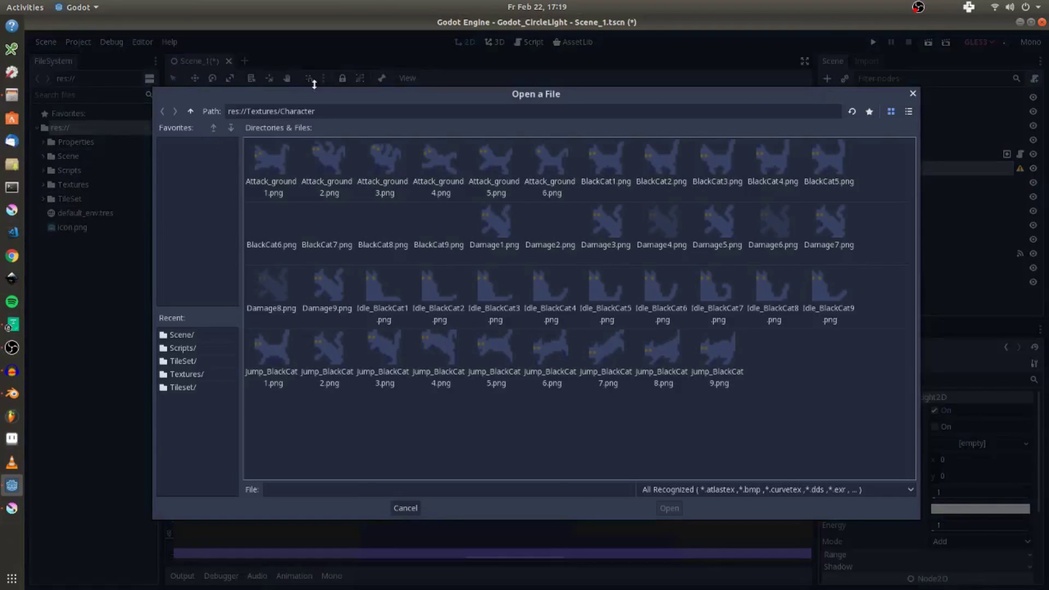
click(190, 112)
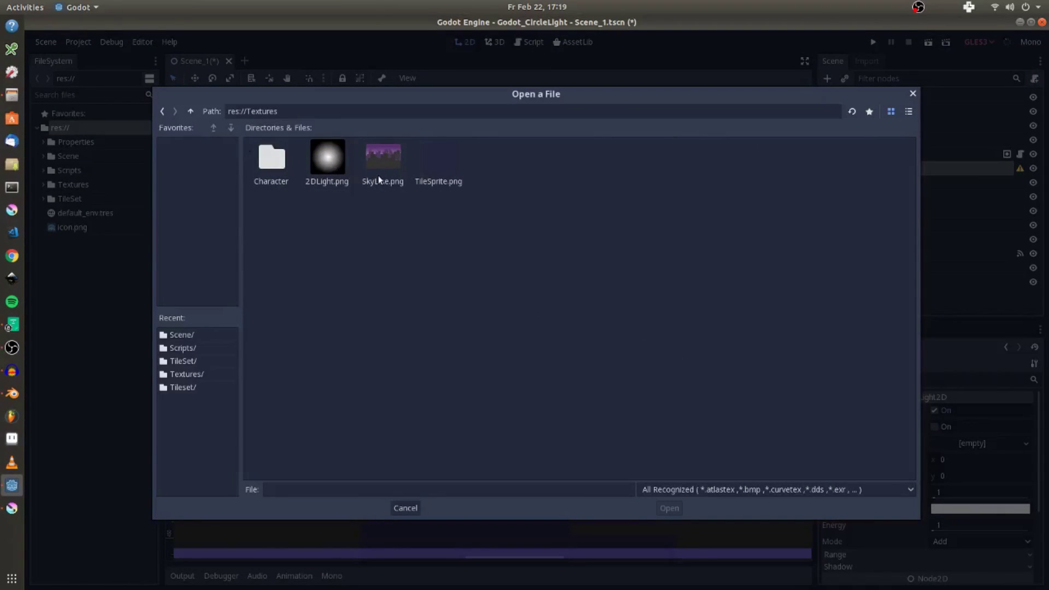
double_click(326, 159)
scroll(530, 242, down, 1)
scroll(530, 241, down, 2)
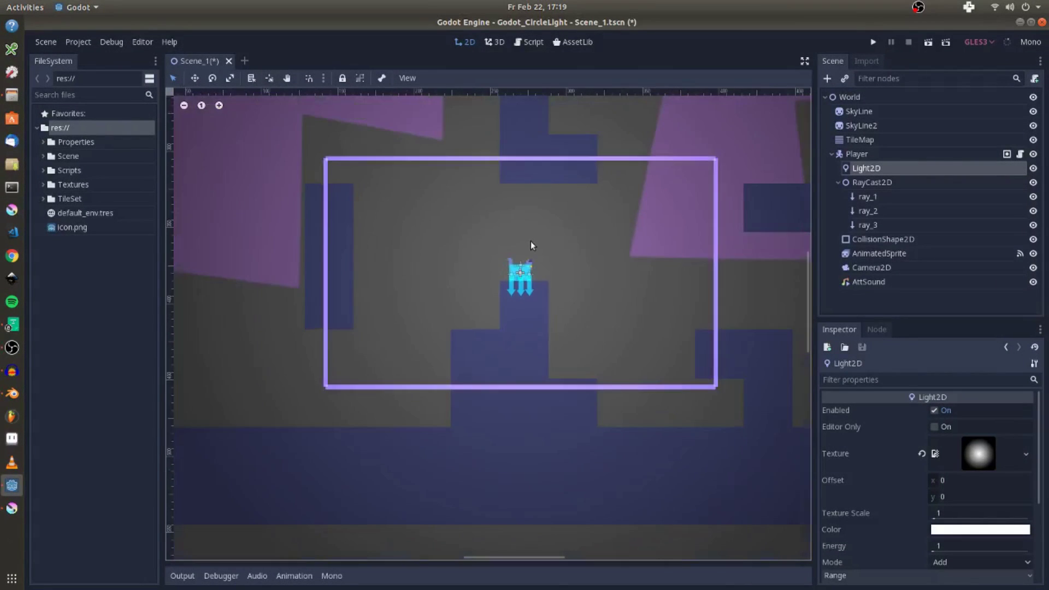
scroll(531, 205, down, 2)
scroll(519, 256, down, 2)
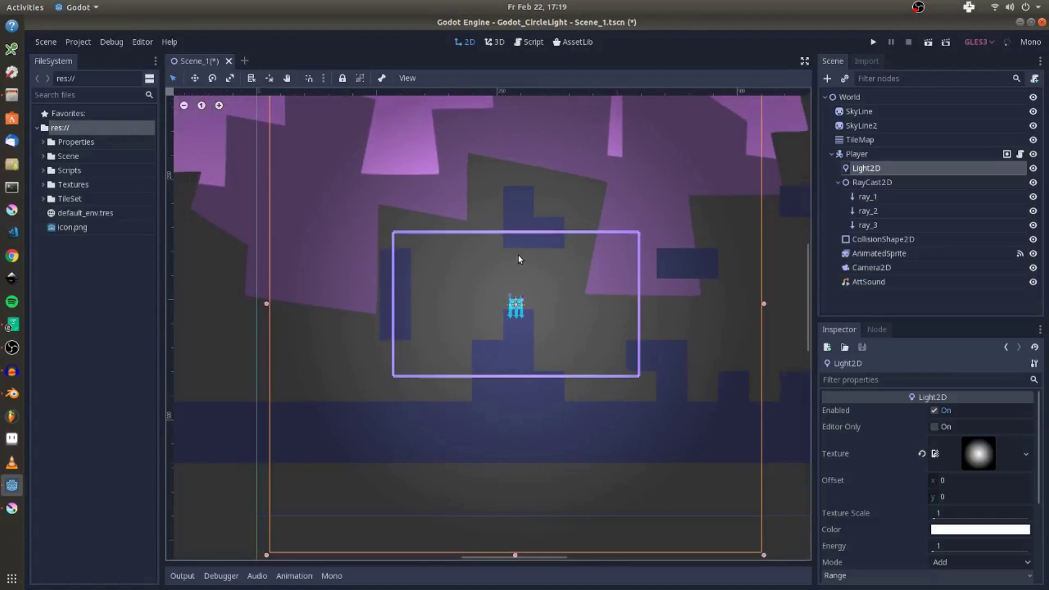
scroll(518, 255, down, 1)
scroll(518, 253, up, 1)
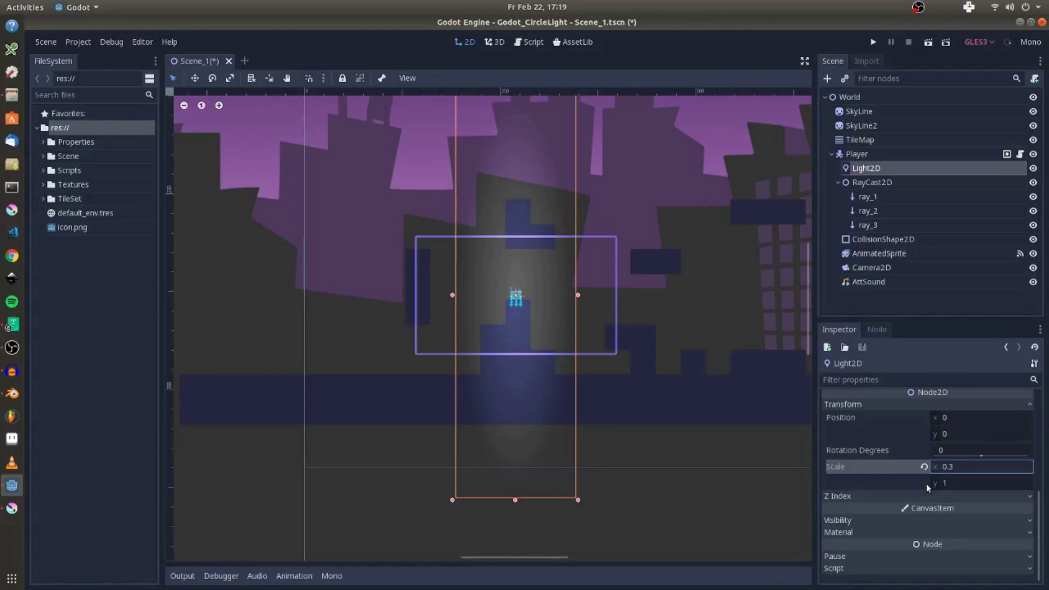
drag(951, 483, 955, 487)
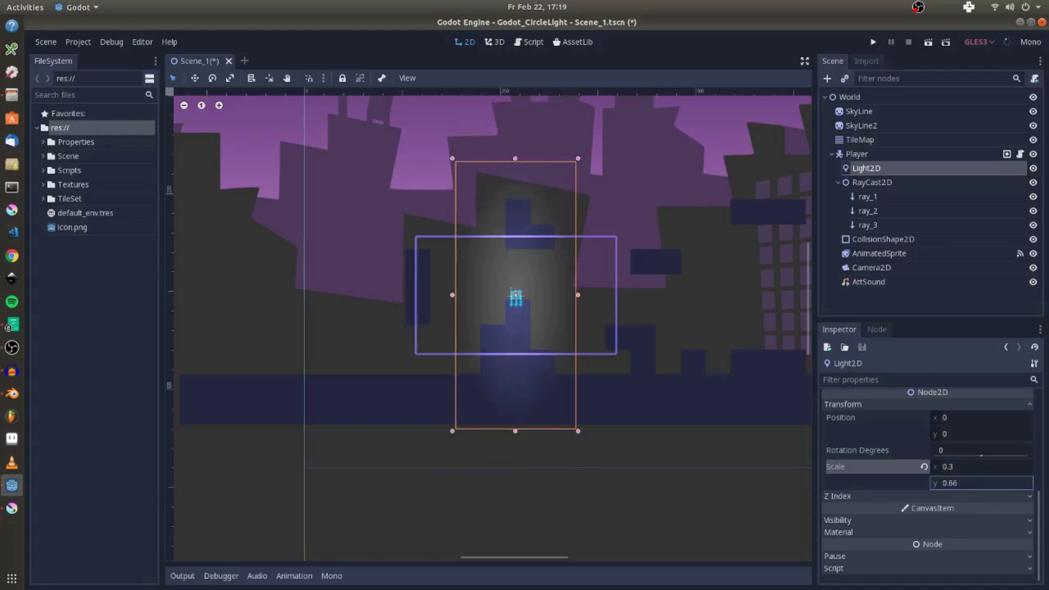
scroll(601, 339, down, 1)
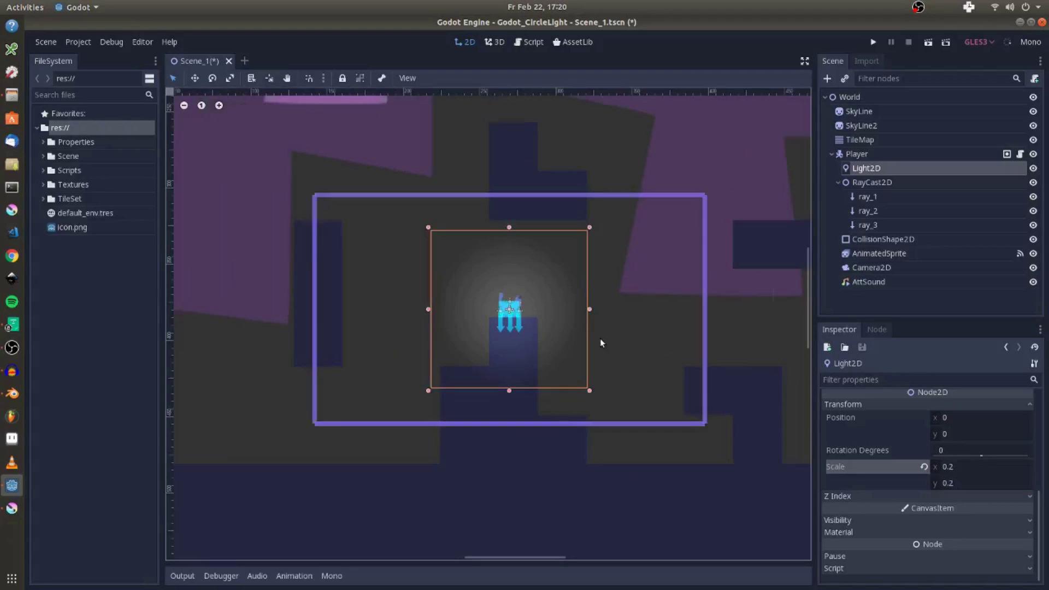
scroll(600, 339, up, 1)
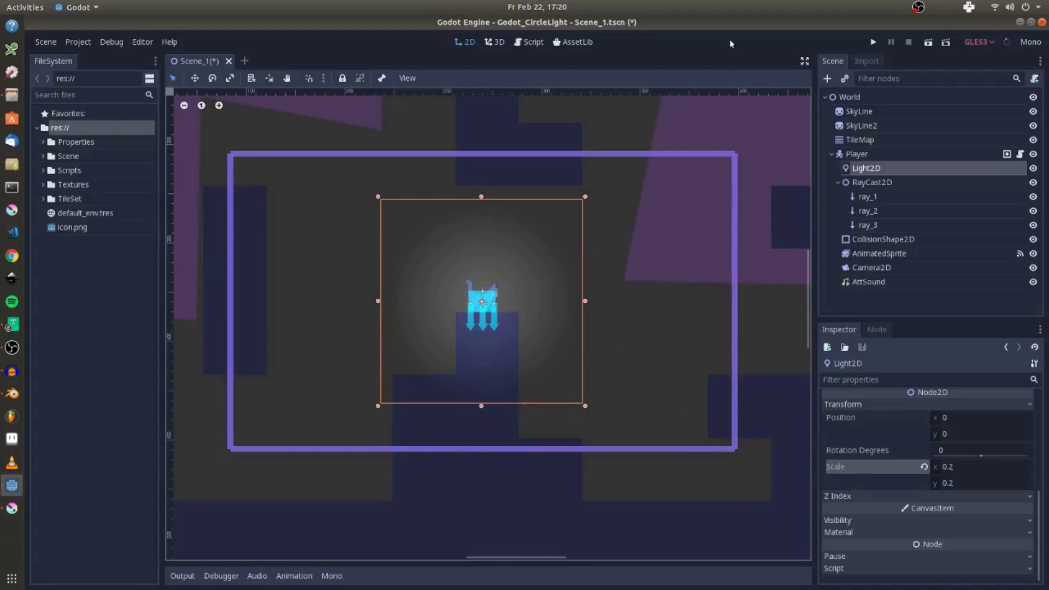
Enable Shadow on the Light2D, save and run the game with F5.
key(F5)
scroll(916, 473, down, 5)
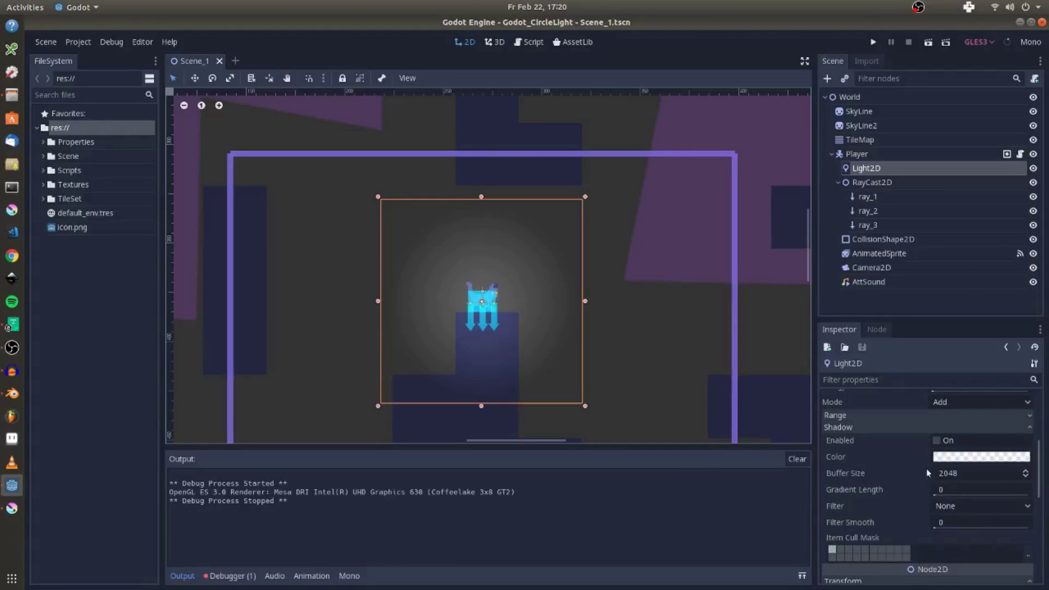
click(938, 441)
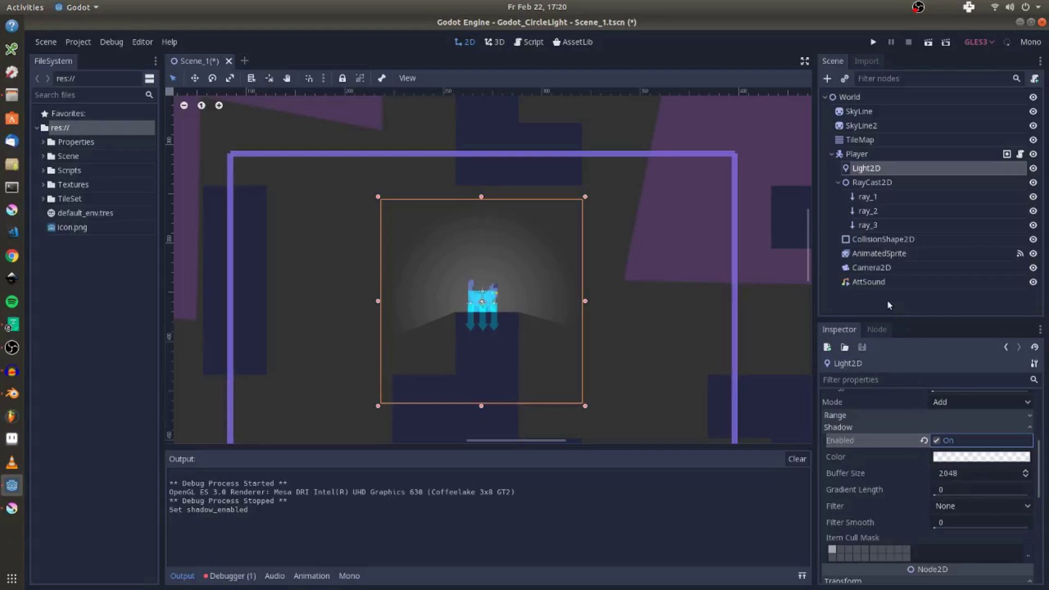
key(F5)
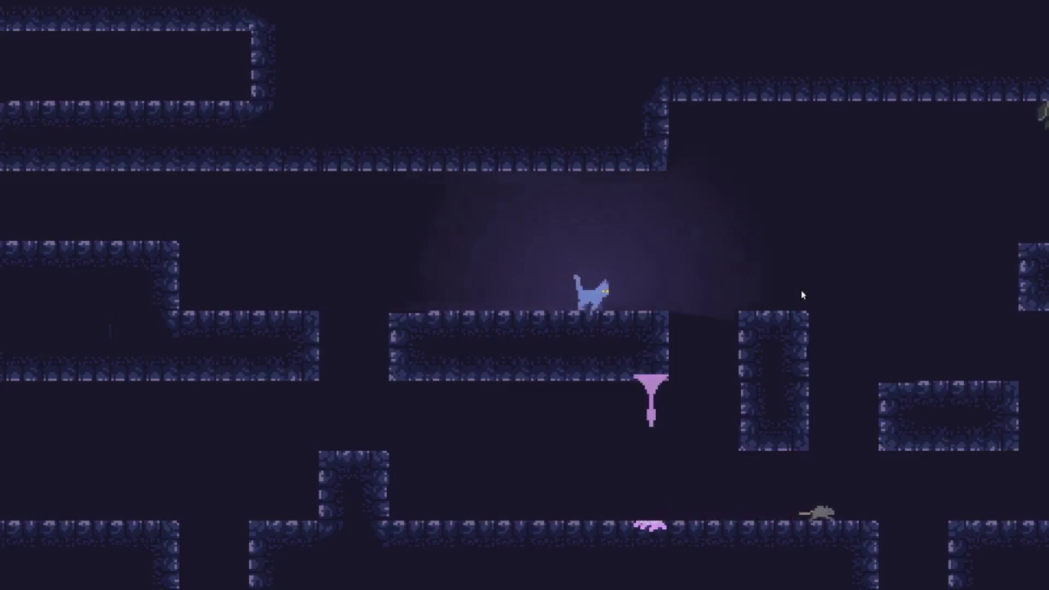
Walk the cat off the platform to the floor and jump across blocks, watching the halo's shadows.
key(Right)
key(Up)
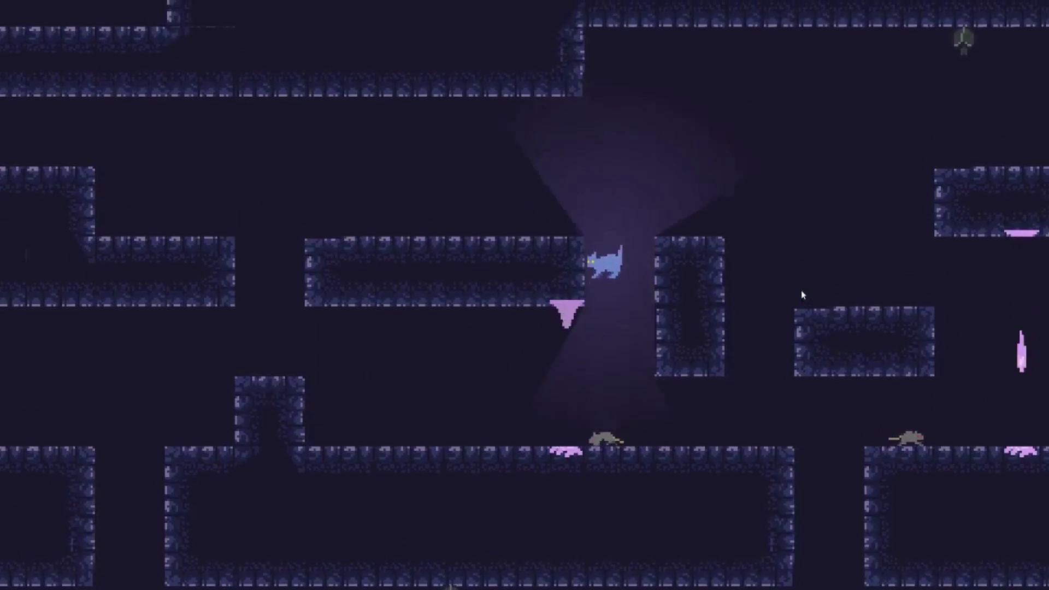
key(Left)
key(Right)
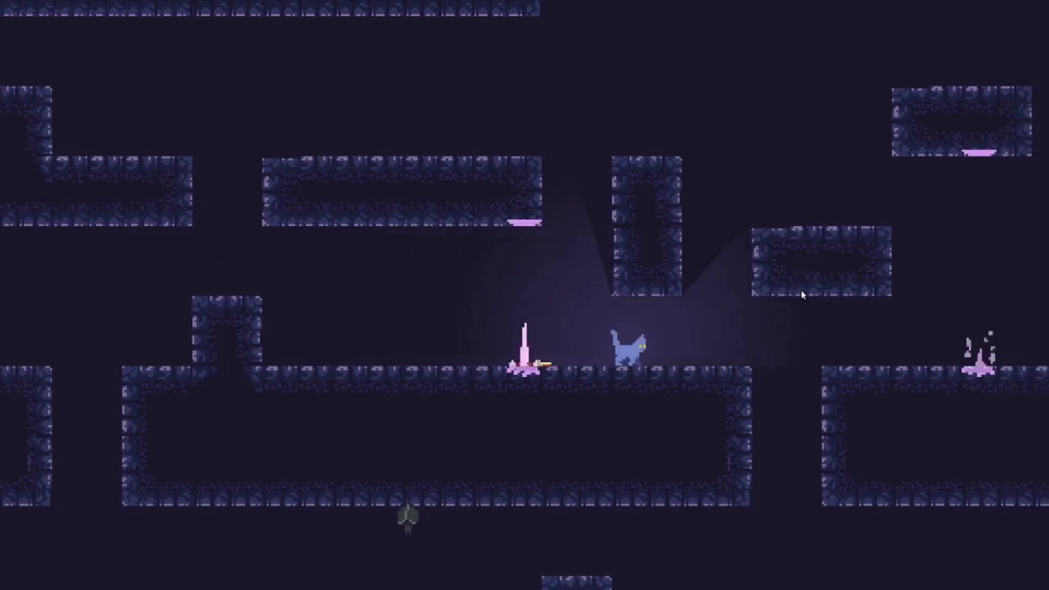
key(Right)
key(Up)
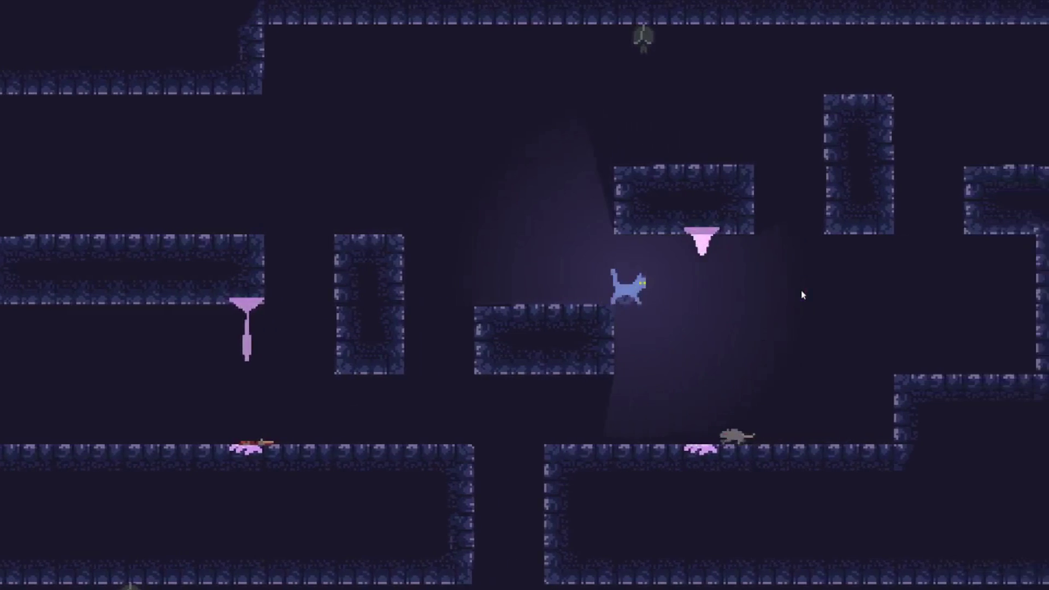
key(Left)
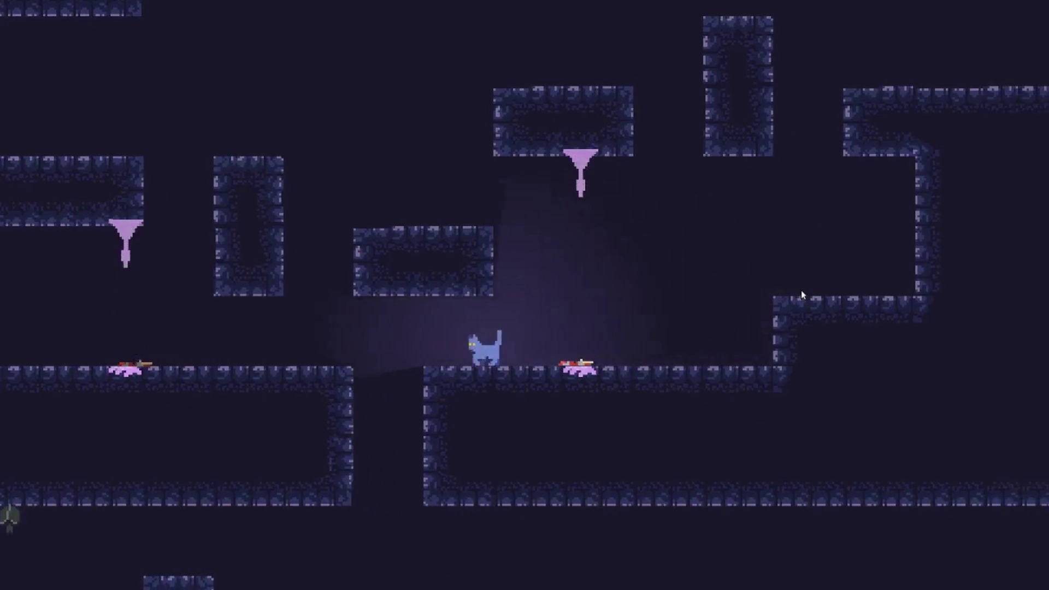
key(Left)
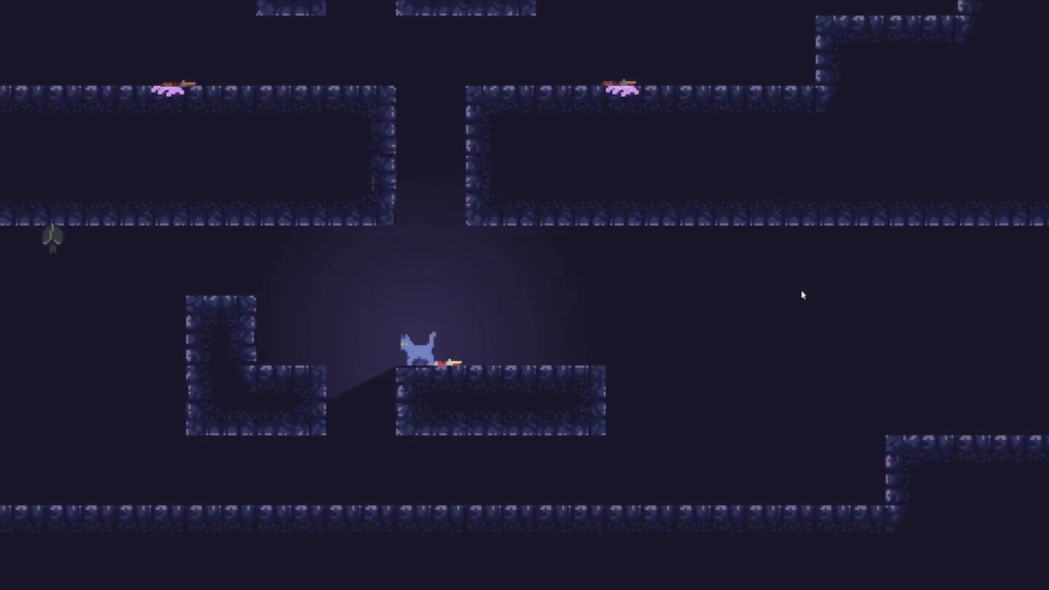
key(Up)
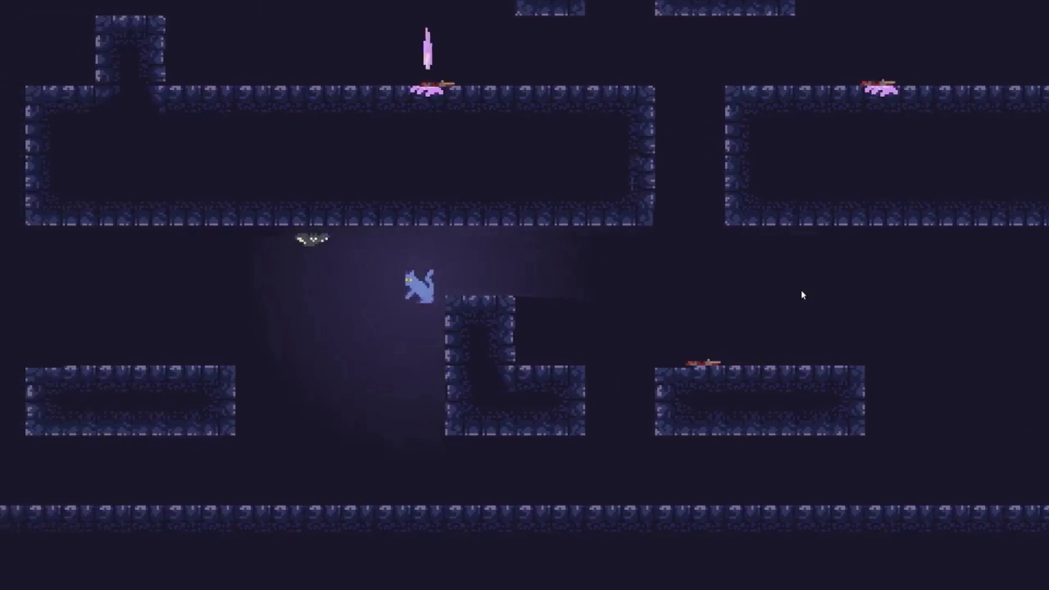
Jump the cat around the floor and onto the bat, then walk right.
key(Right)
key(Up)
key(Left)
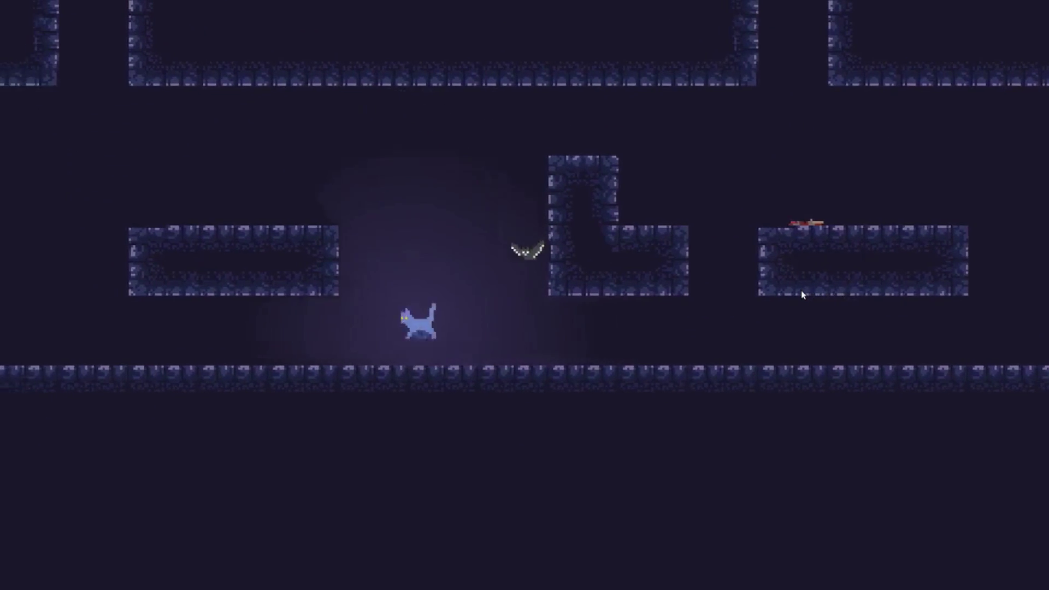
key(Up)
key(Right)
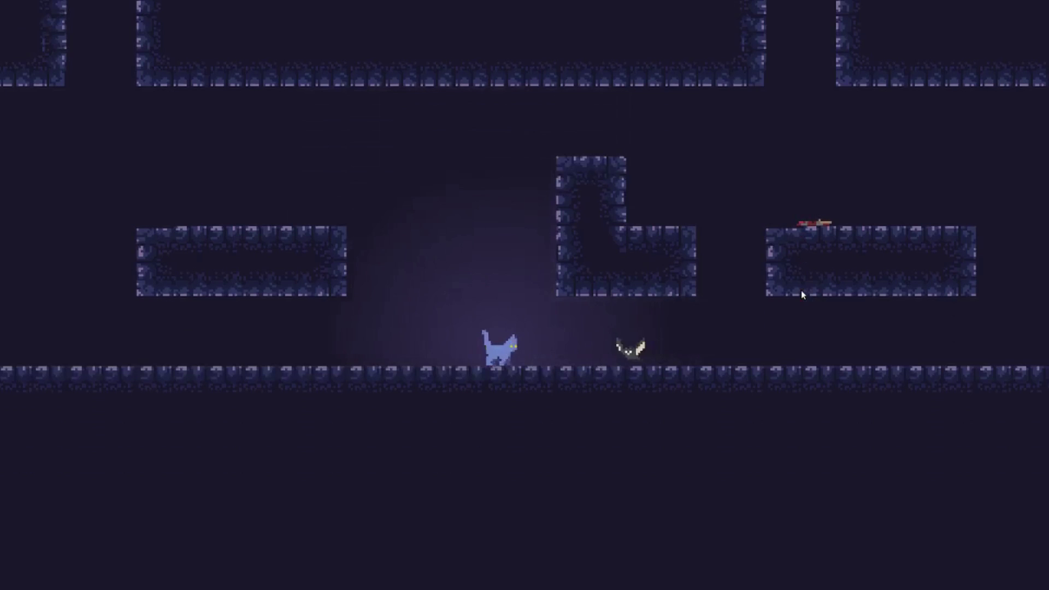
key(Up)
key(Right)
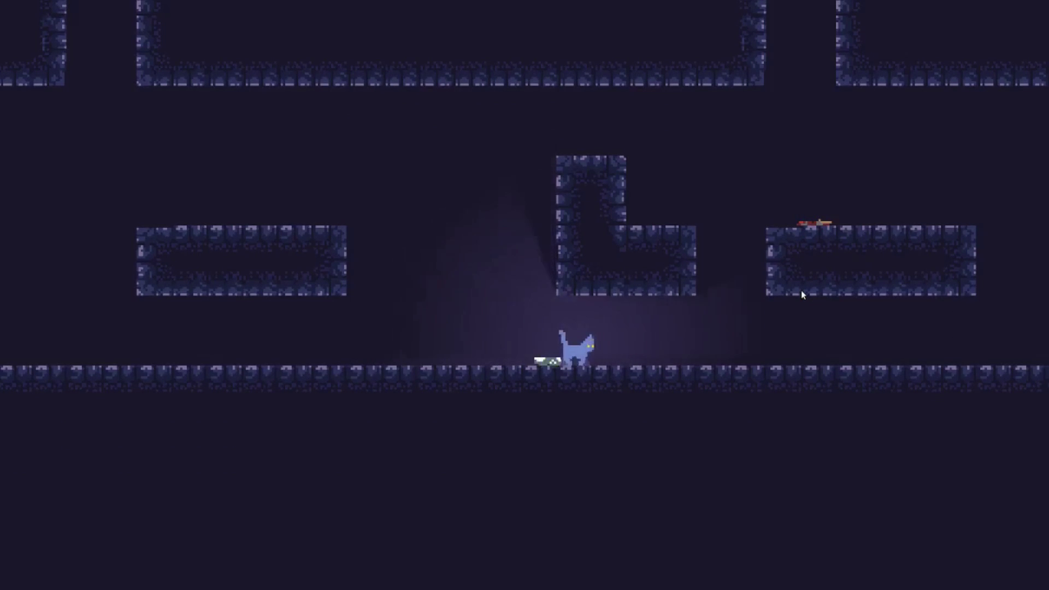
key(Right)
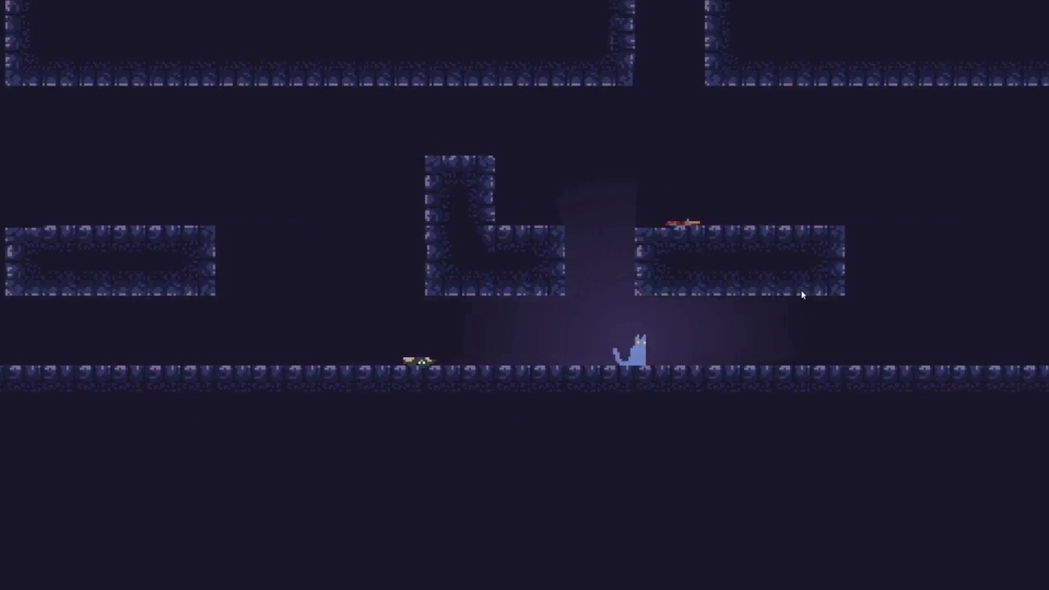